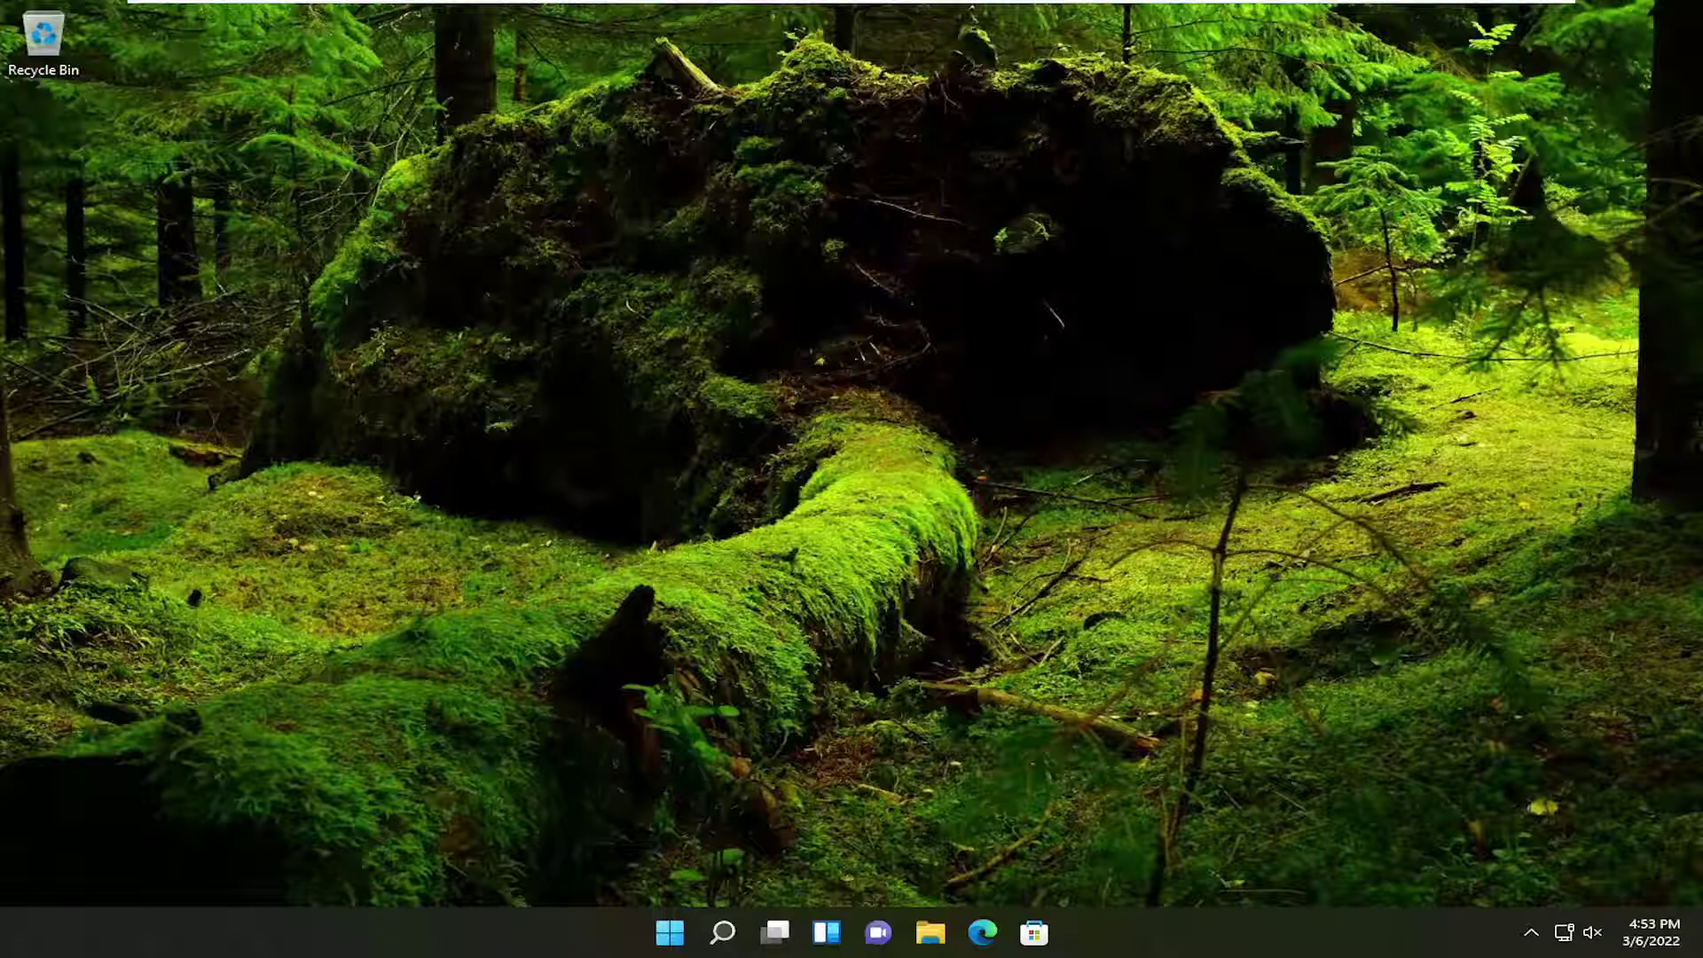
Search the taskbar for 'control panel' and launch the Control Panel app.
click(724, 931)
text(control pan)
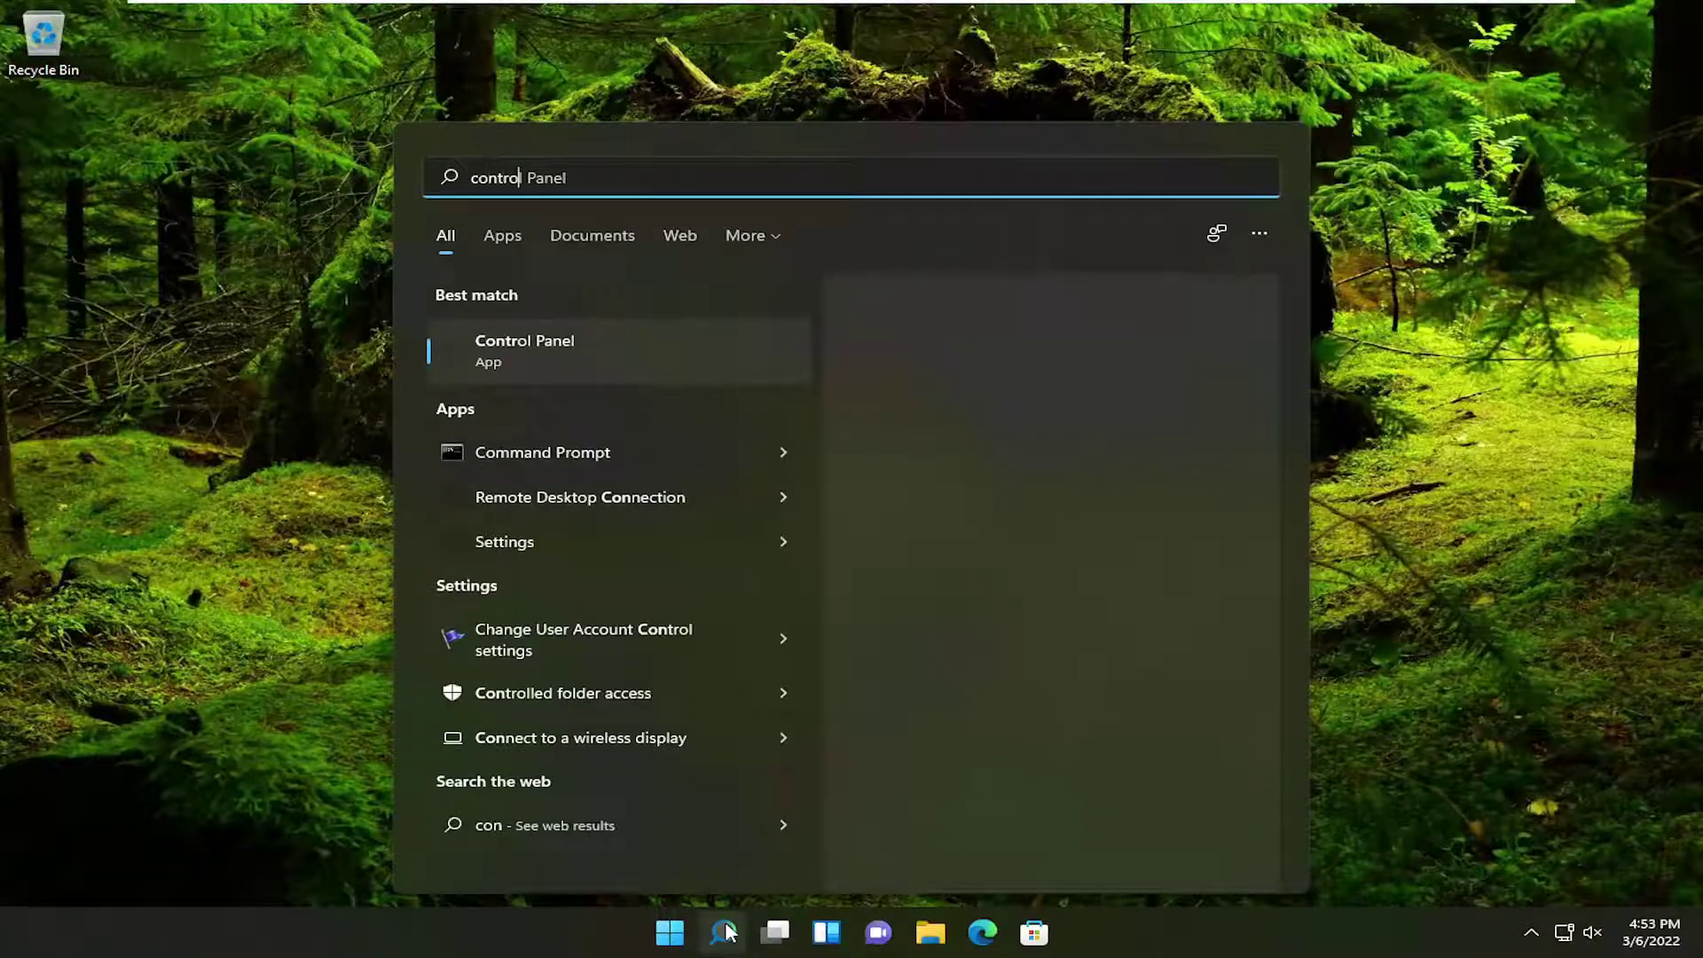
text(el)
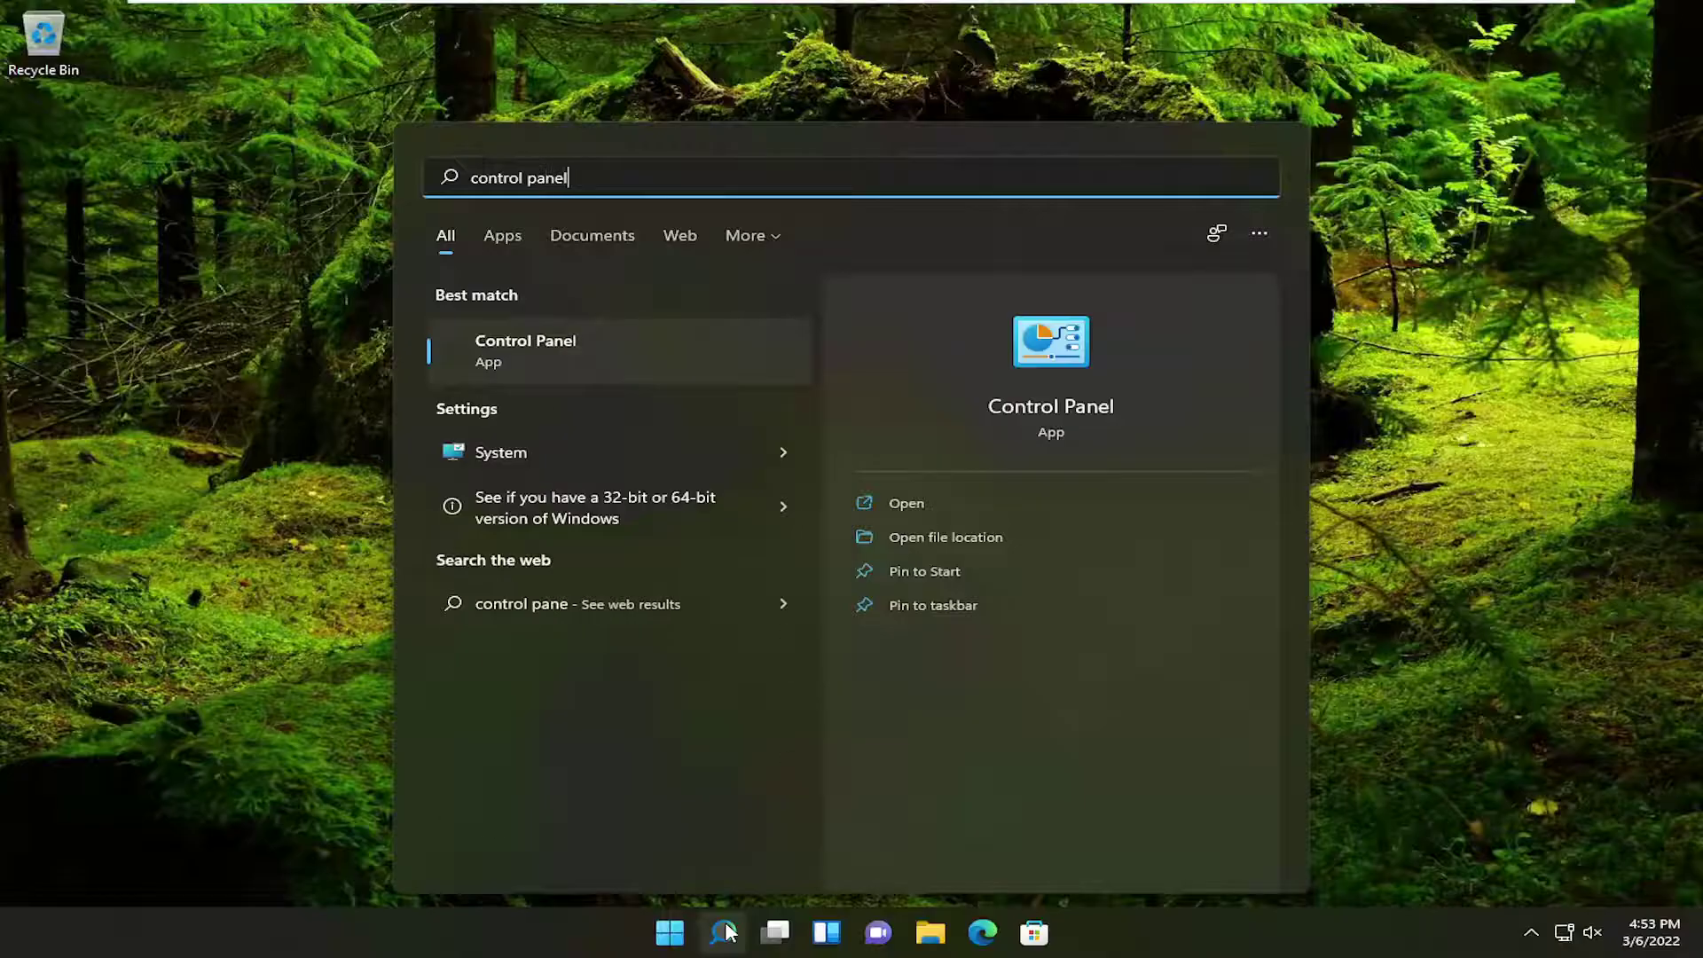
click(527, 349)
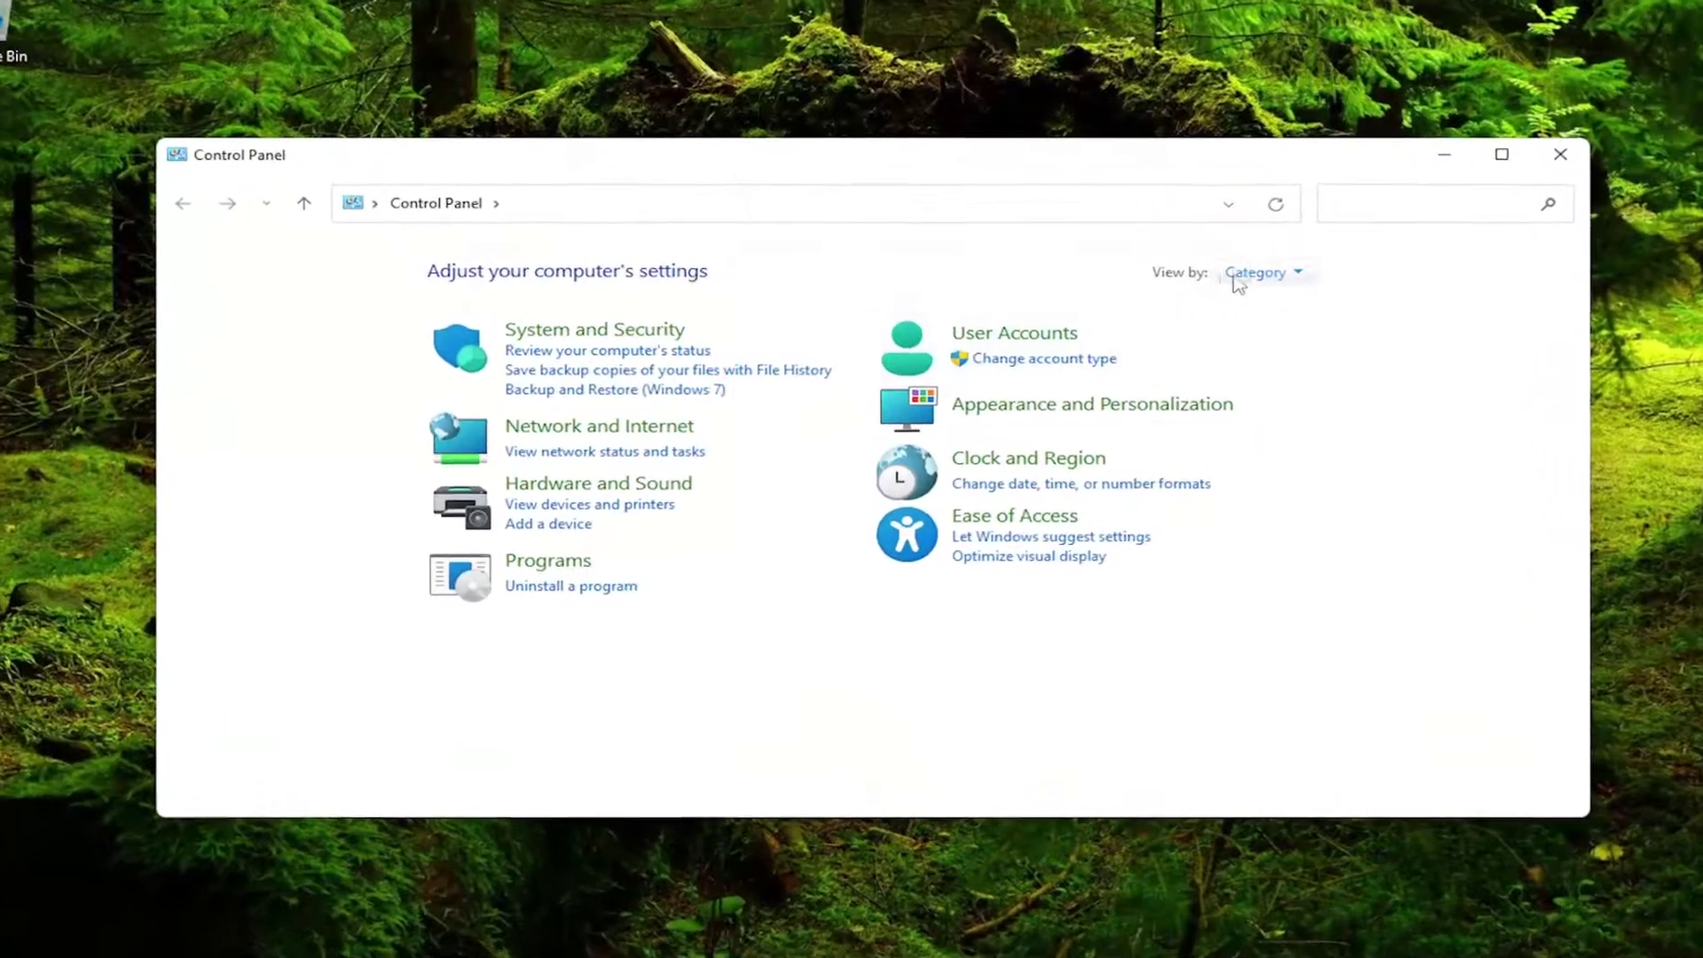
Keep Control Panel in Category view and go to Network and Internet > Network and Sharing Center.
click(1219, 270)
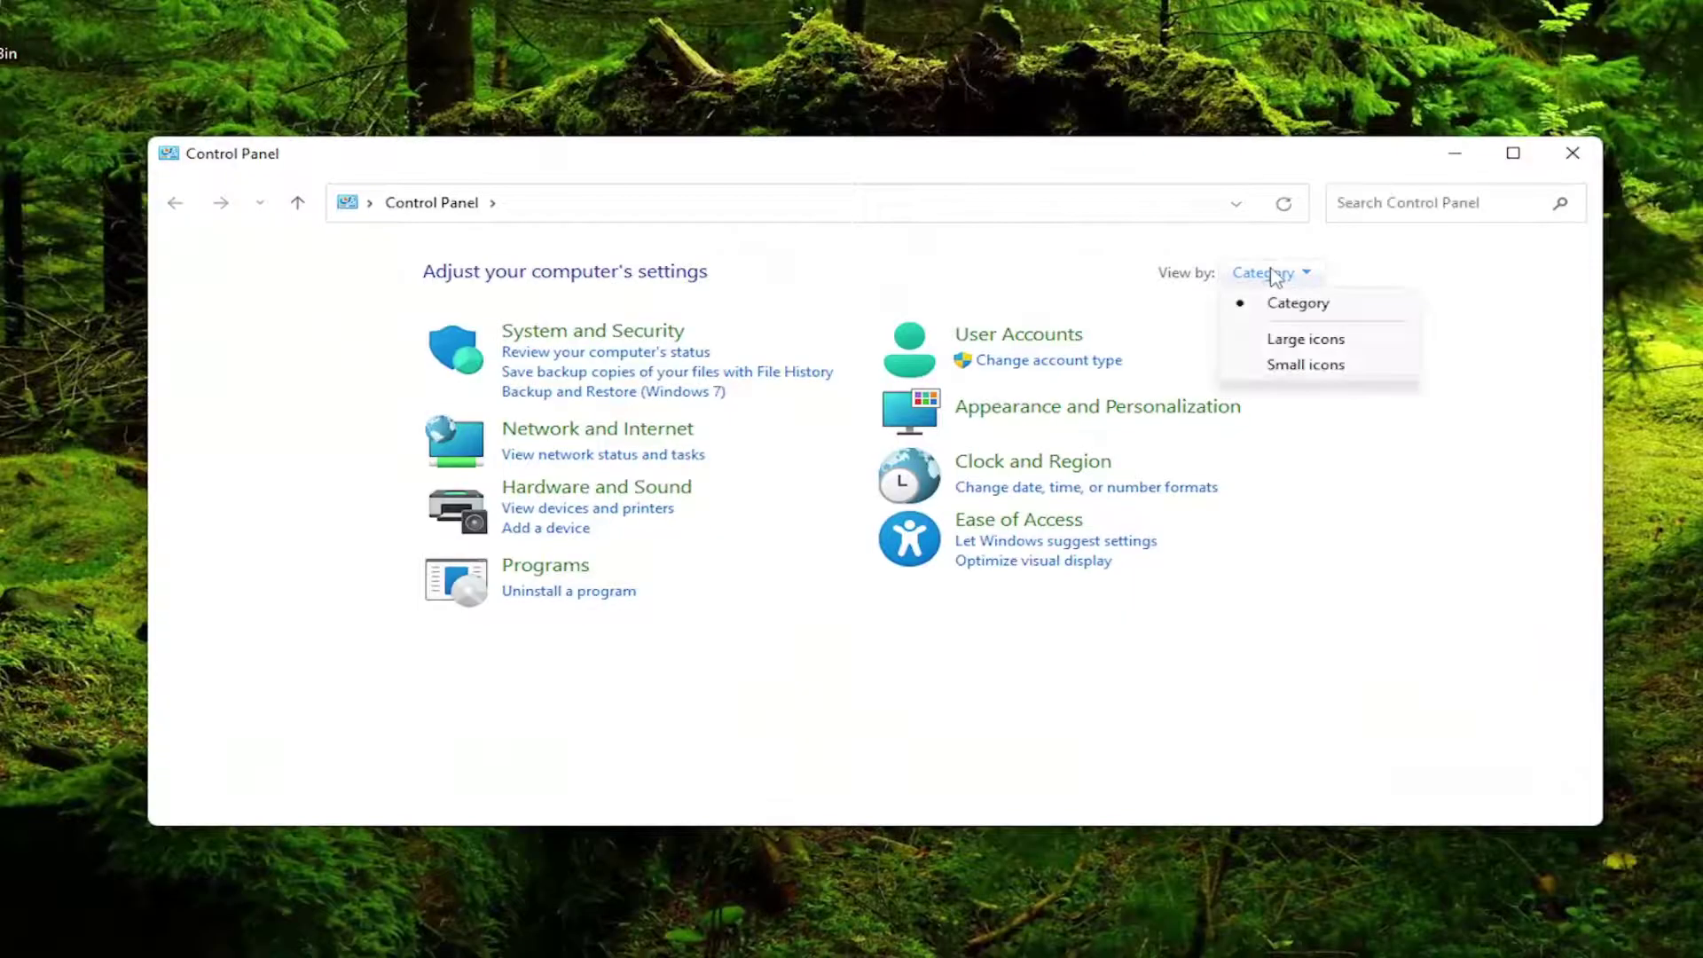
click(1298, 305)
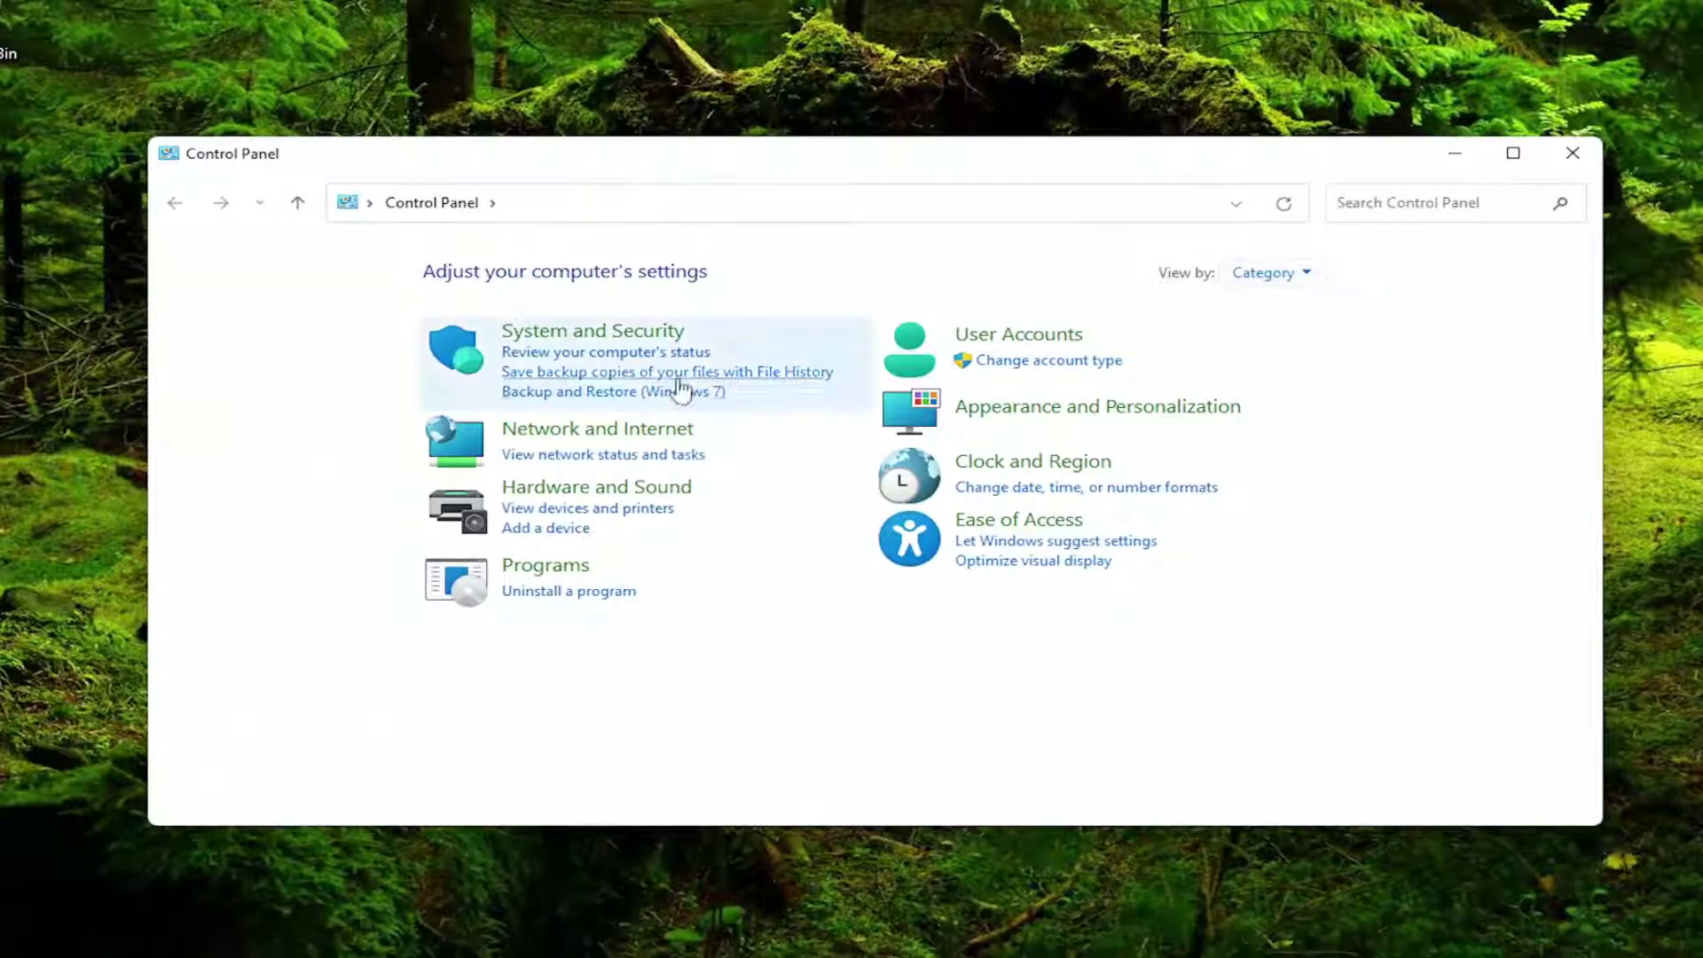
click(620, 431)
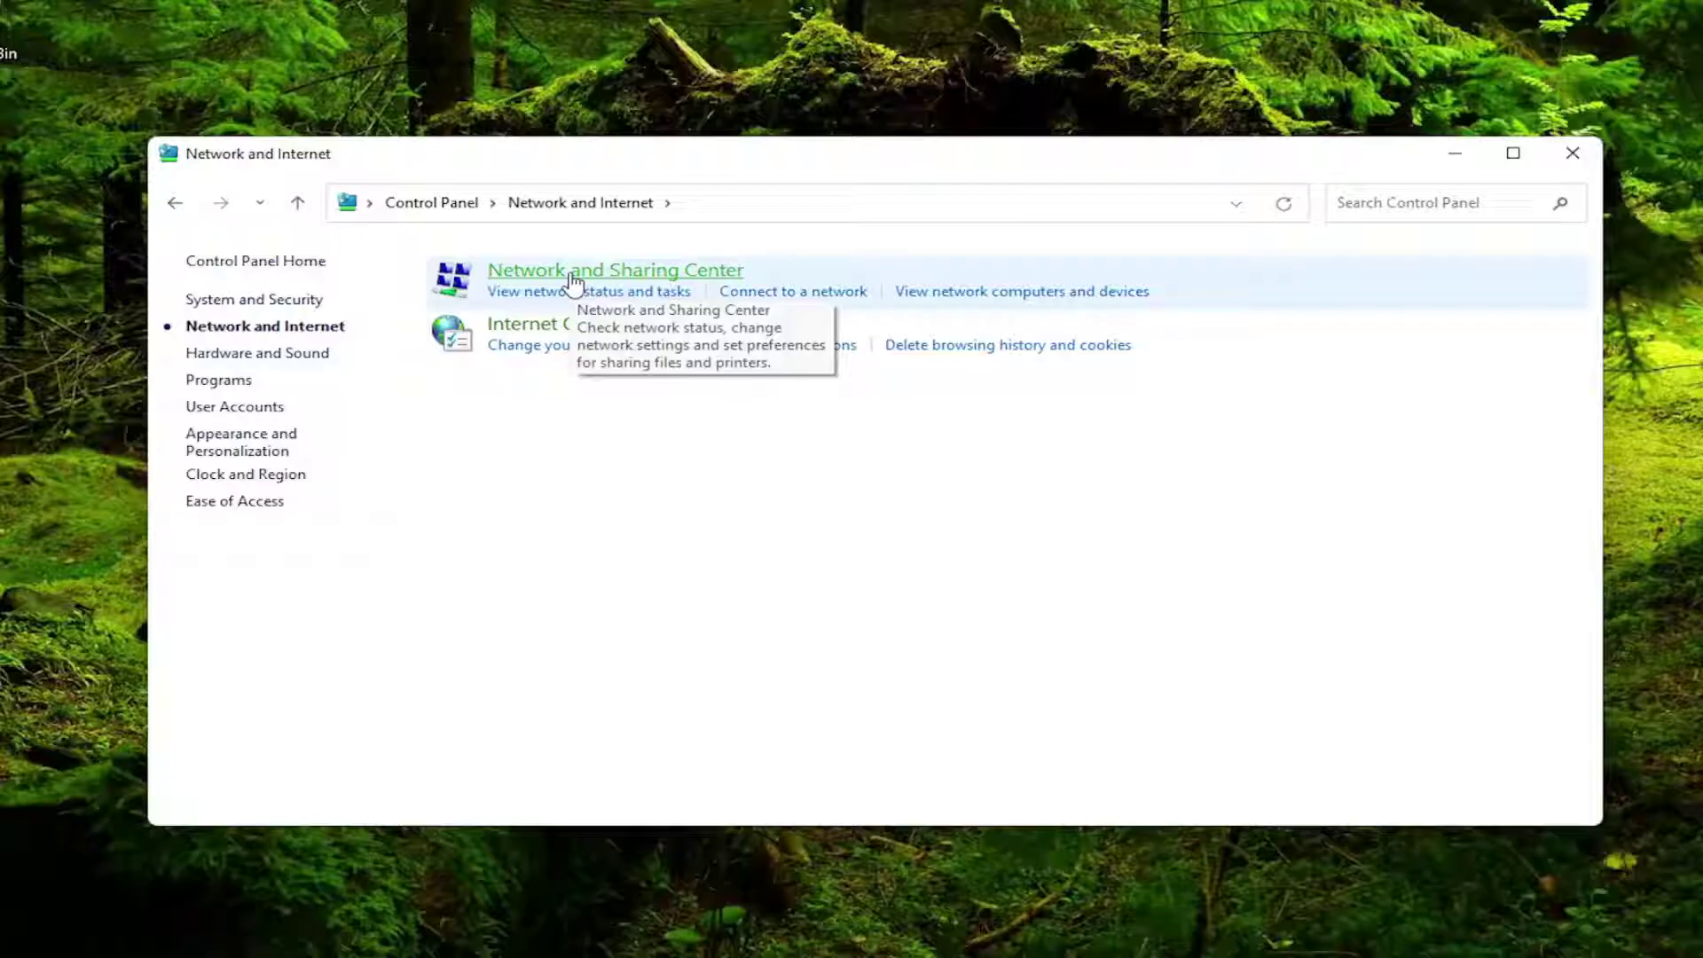
click(617, 279)
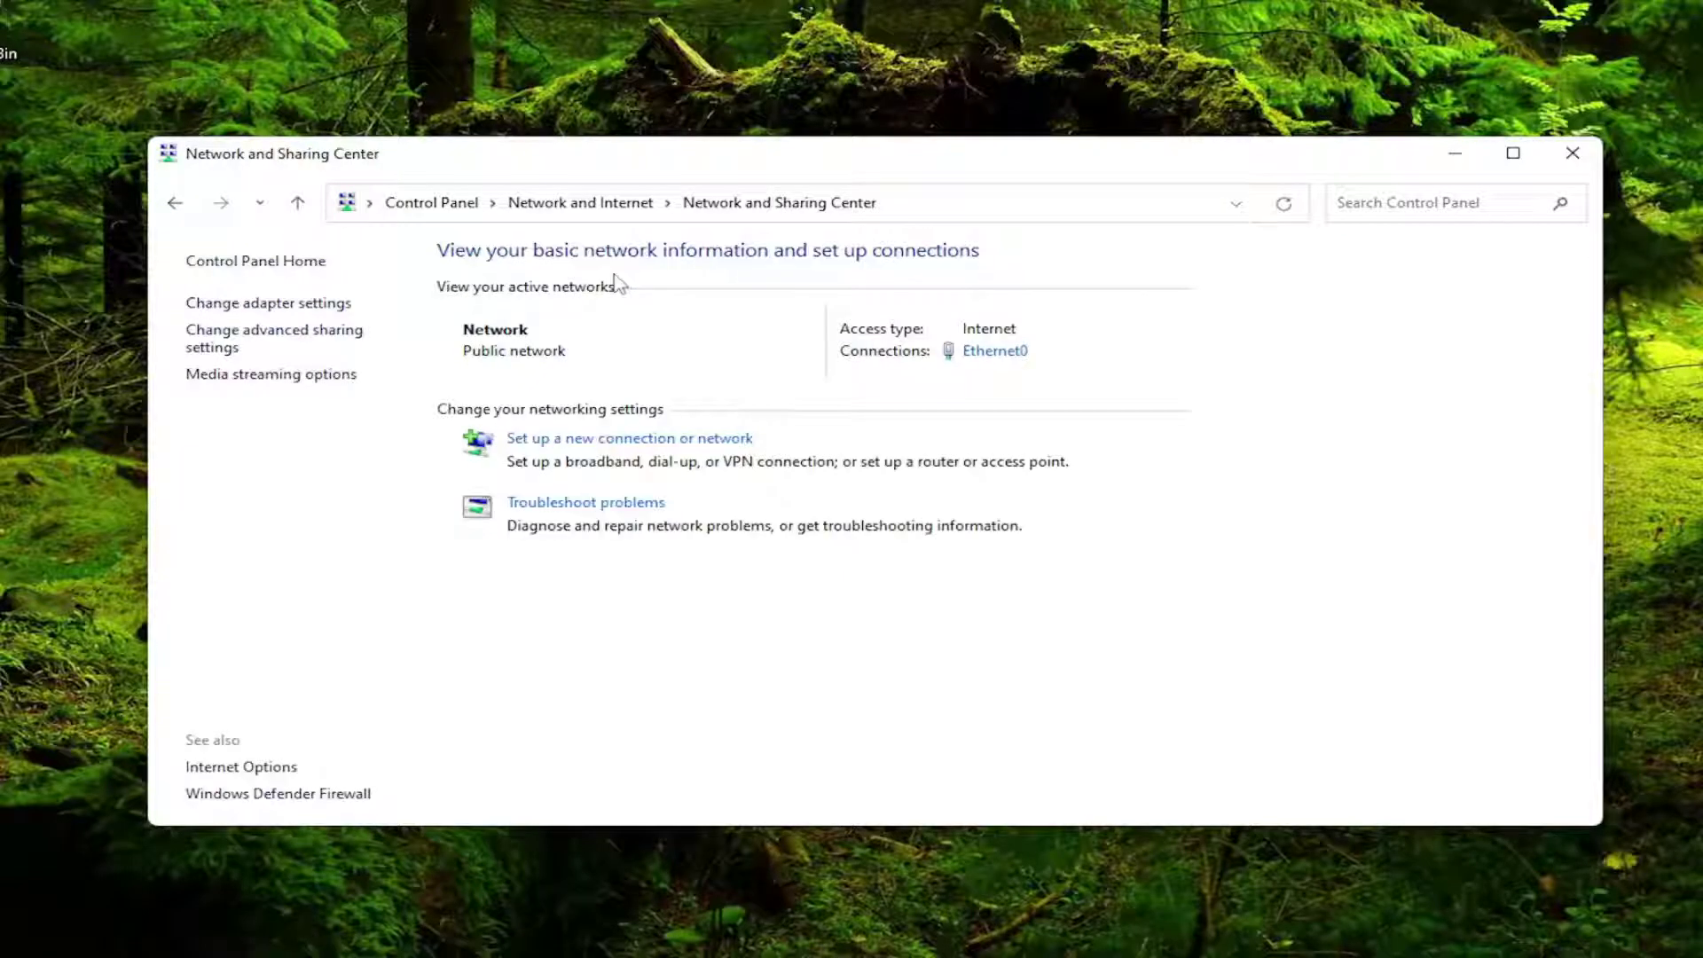
In advanced sharing settings, enable network discovery and file and printer sharing for Guest or Public, then save.
click(237, 346)
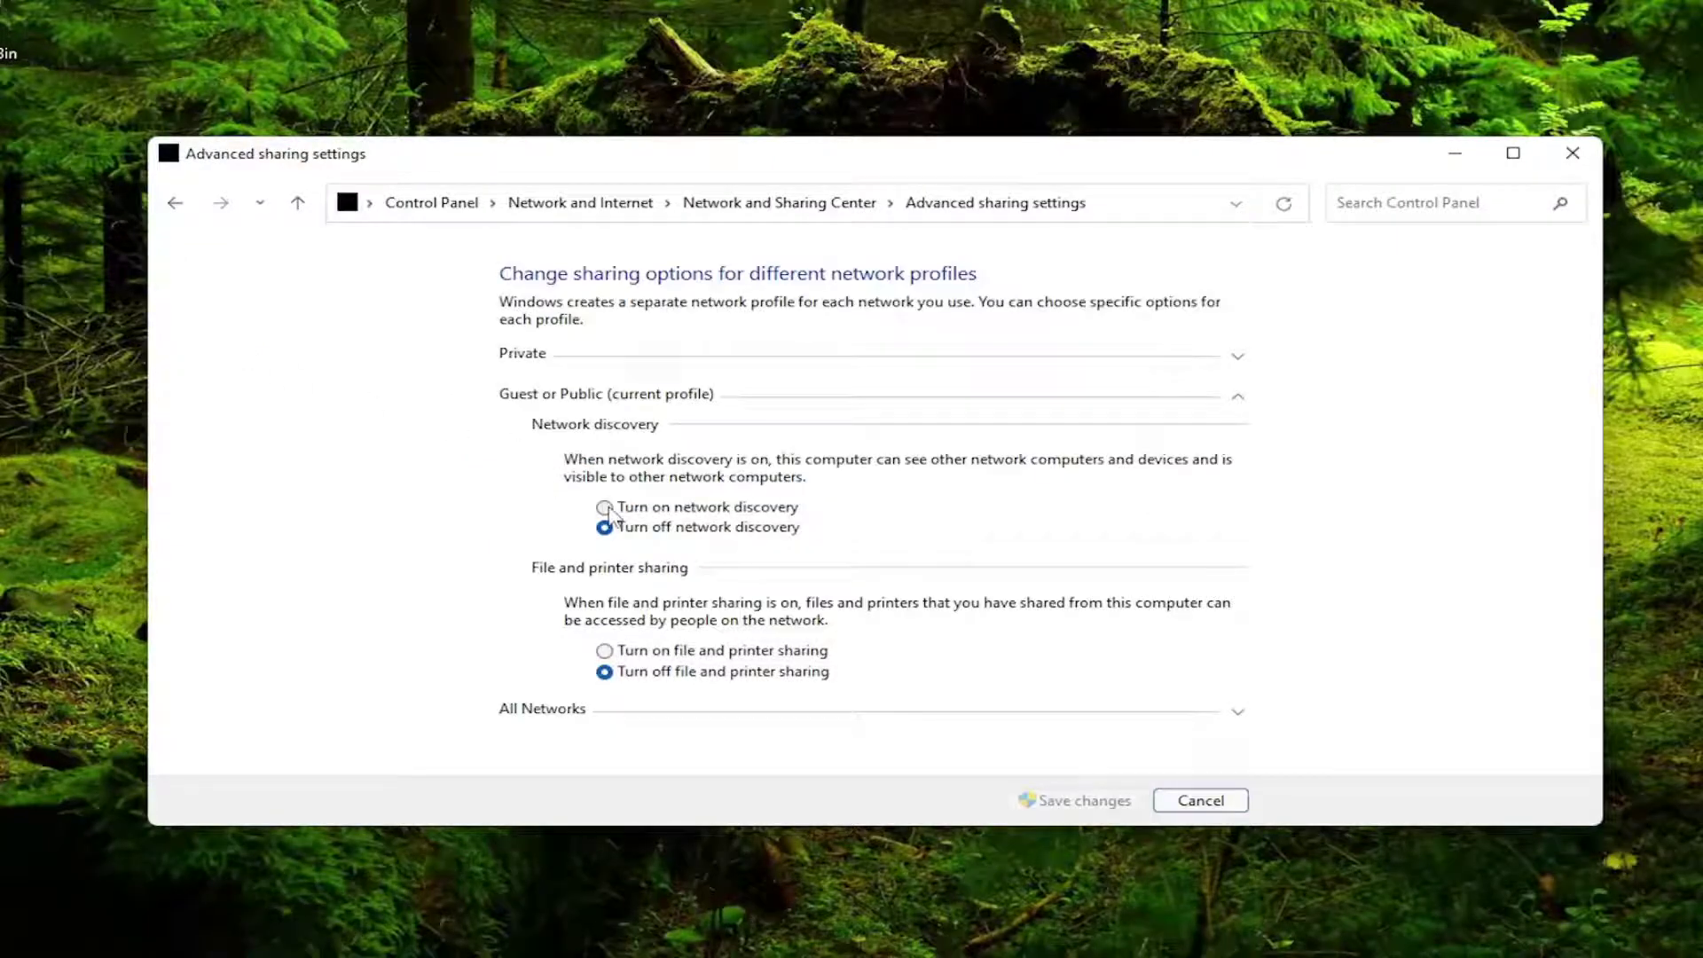
click(607, 508)
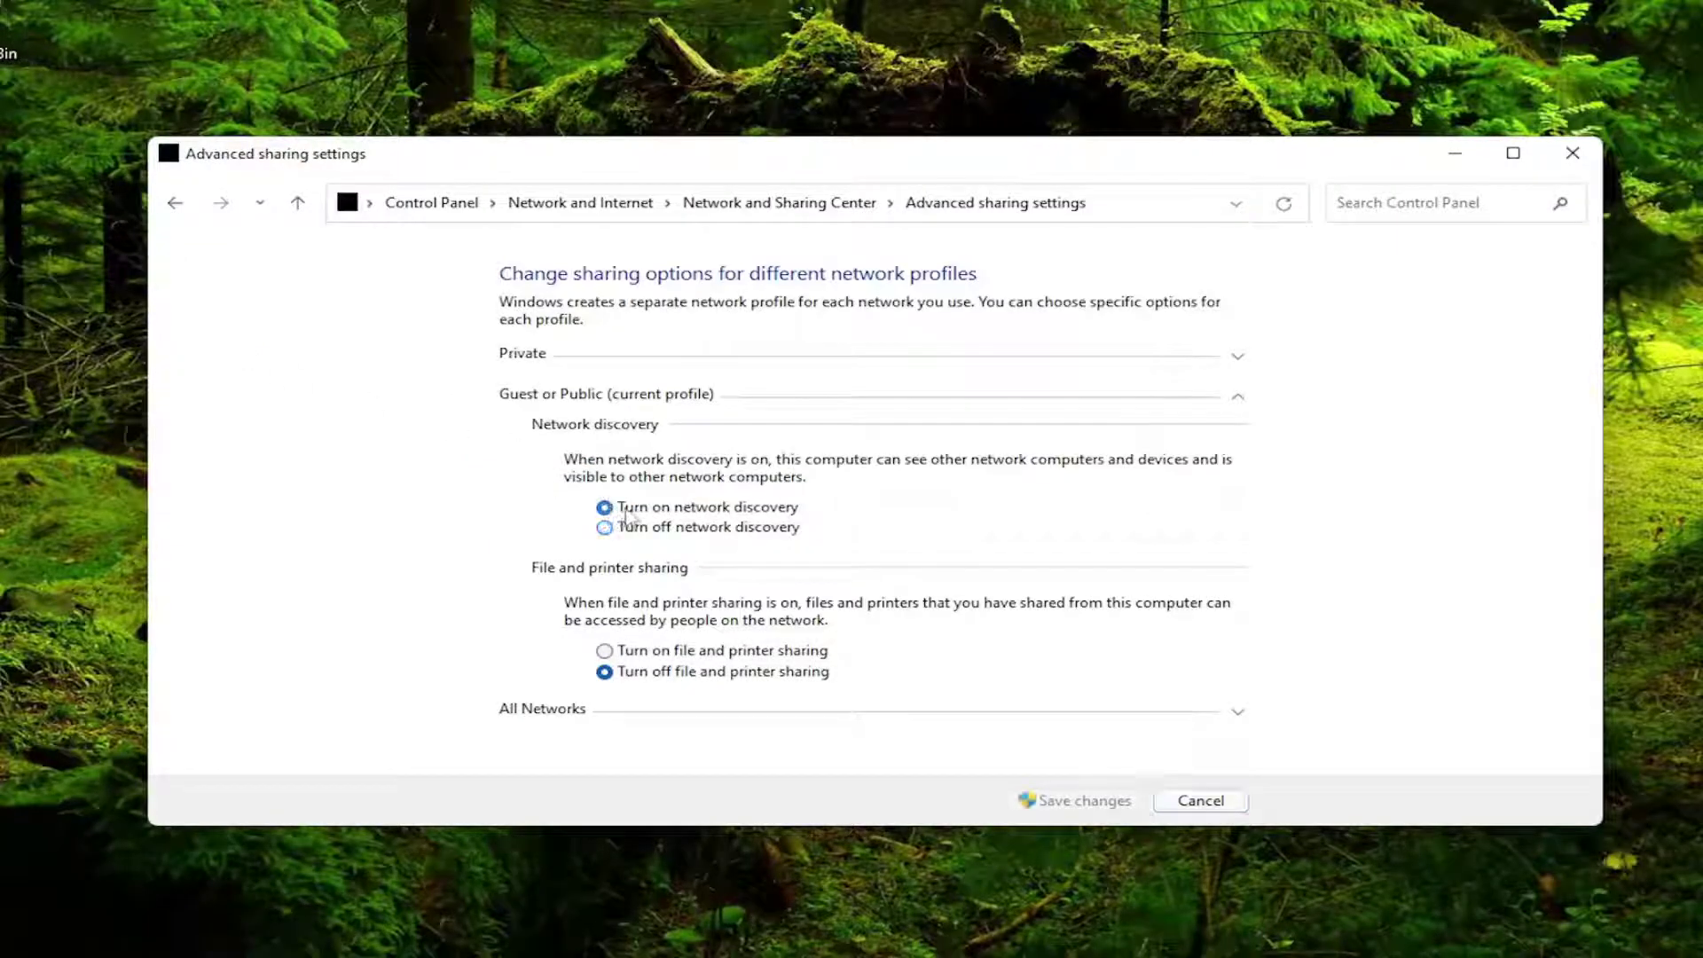
click(657, 652)
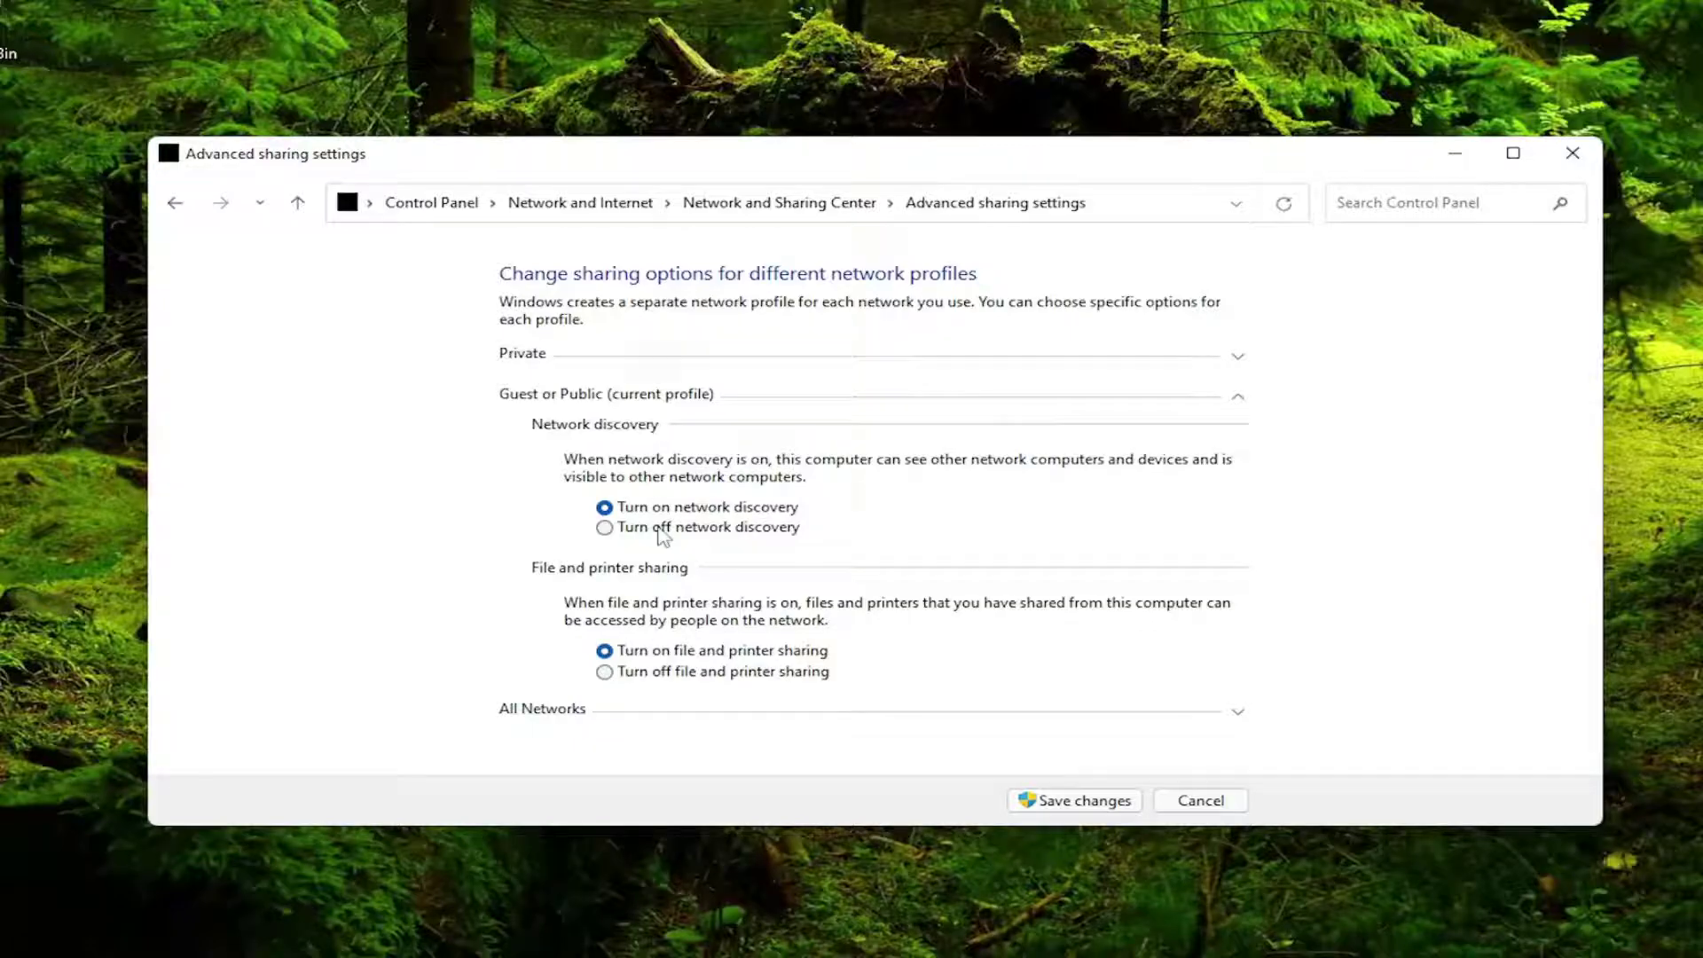
click(1054, 800)
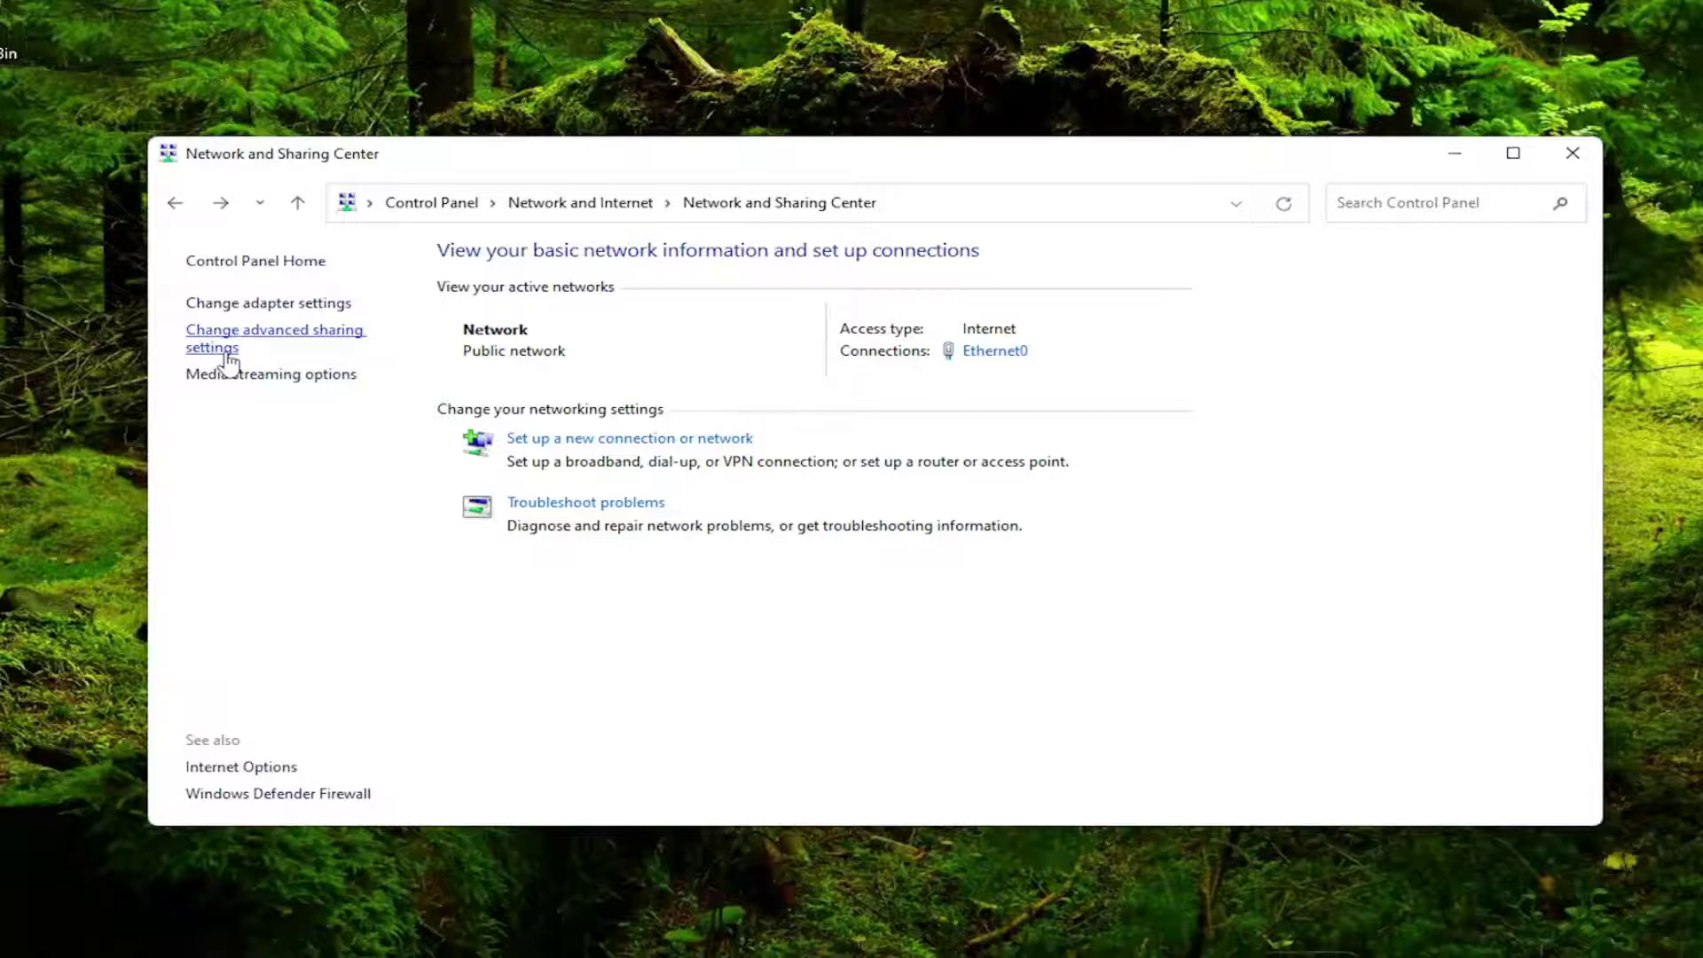
Under All Networks, turn on Public folder sharing, confirm password protected sharing is off, and save.
click(319, 342)
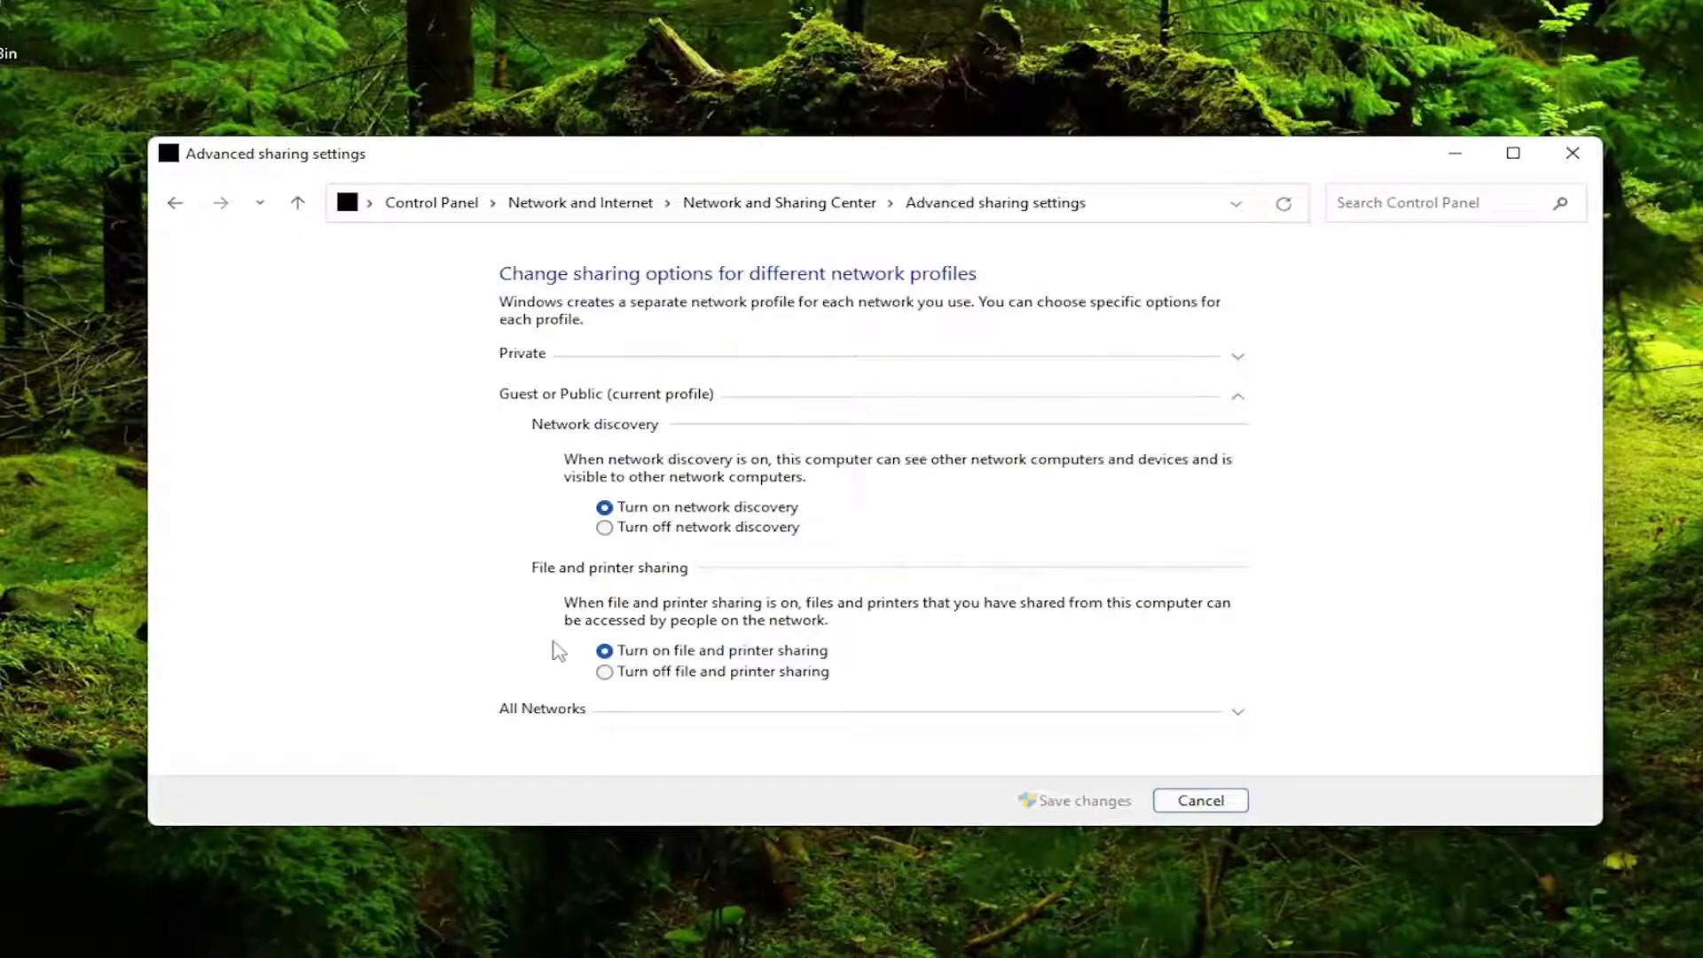
click(537, 710)
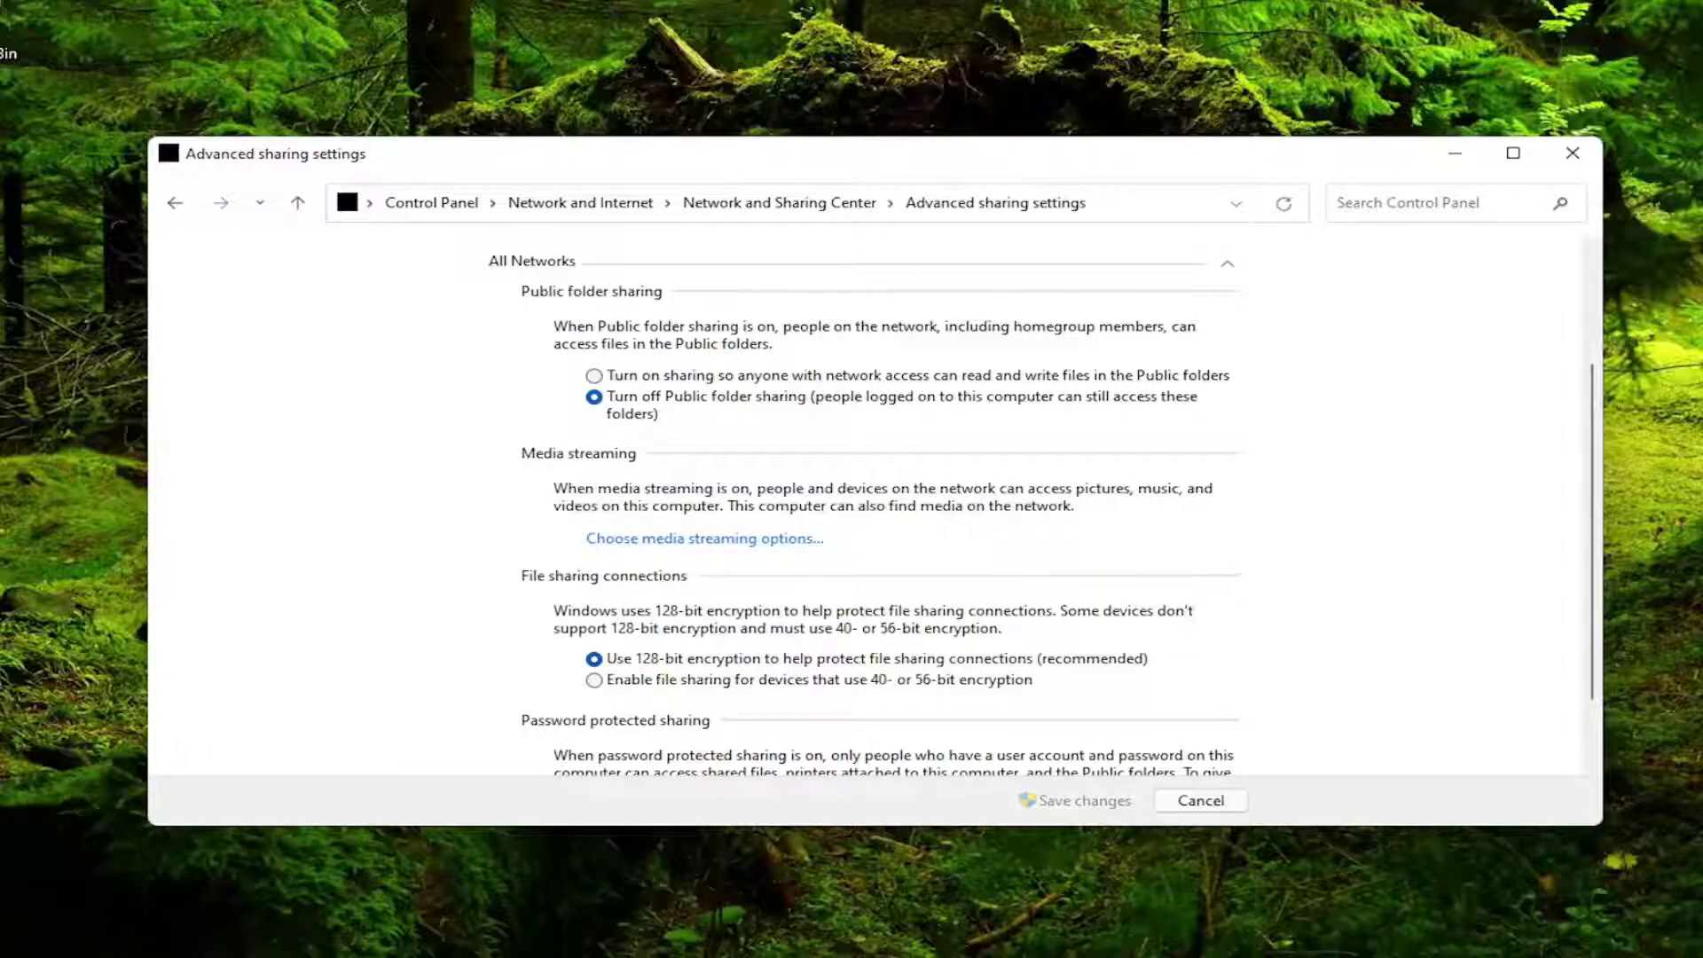
click(617, 378)
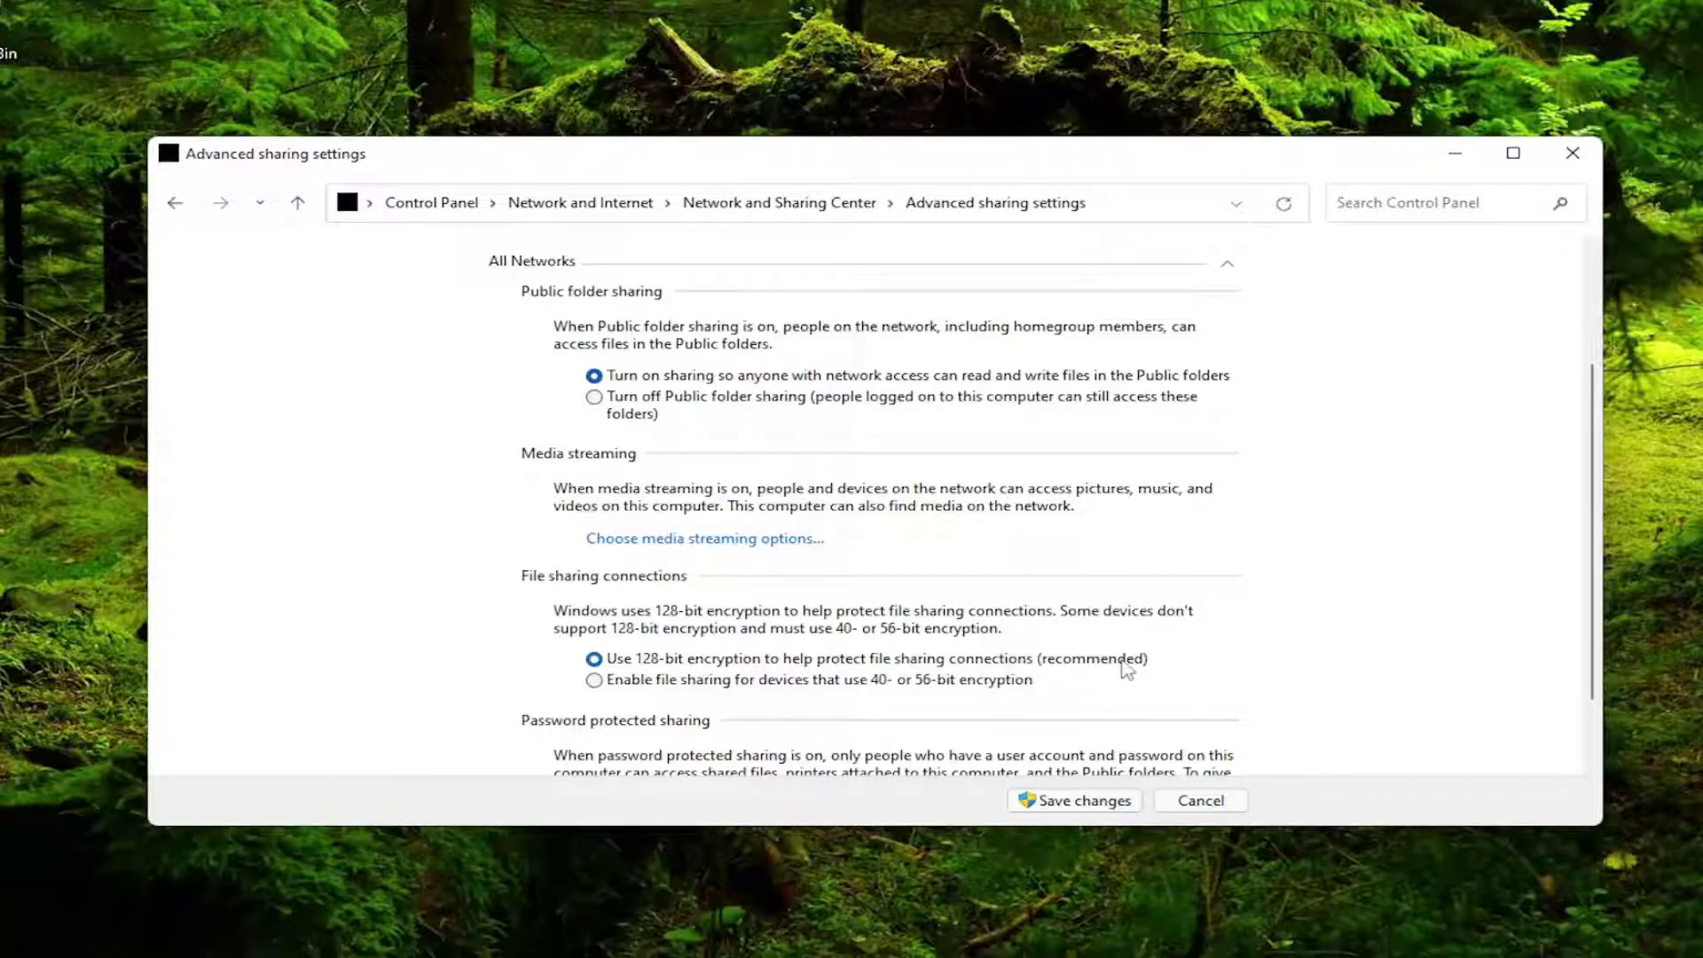
scroll(914, 592, down, 2)
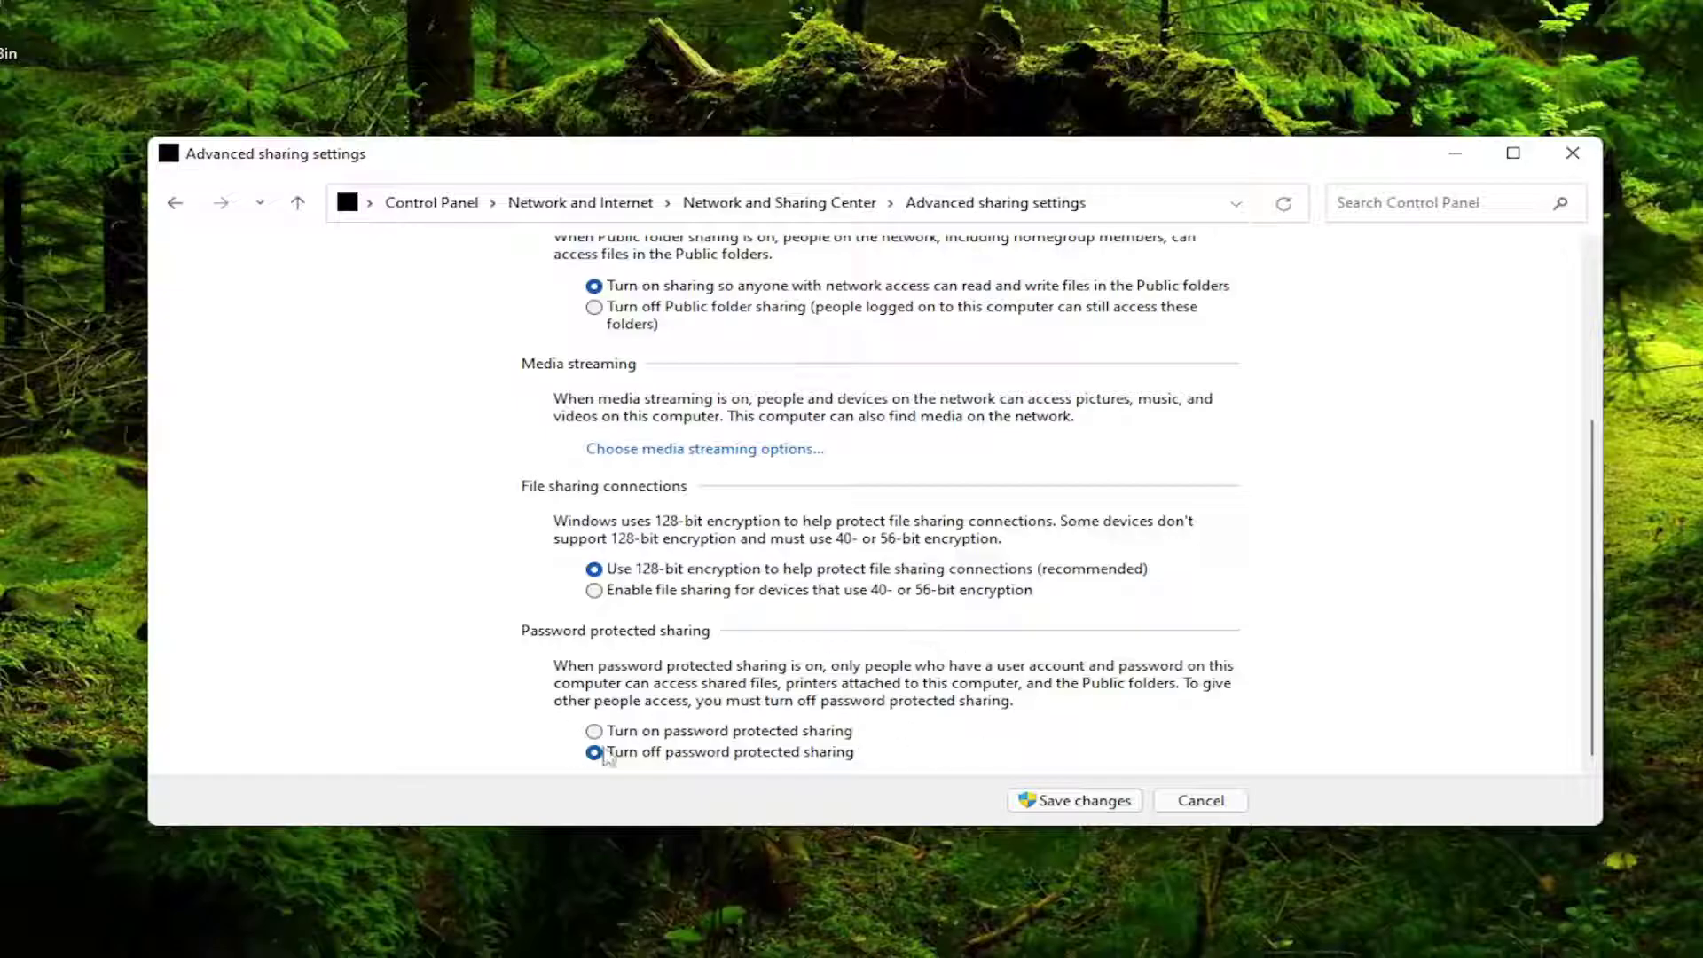
click(1068, 807)
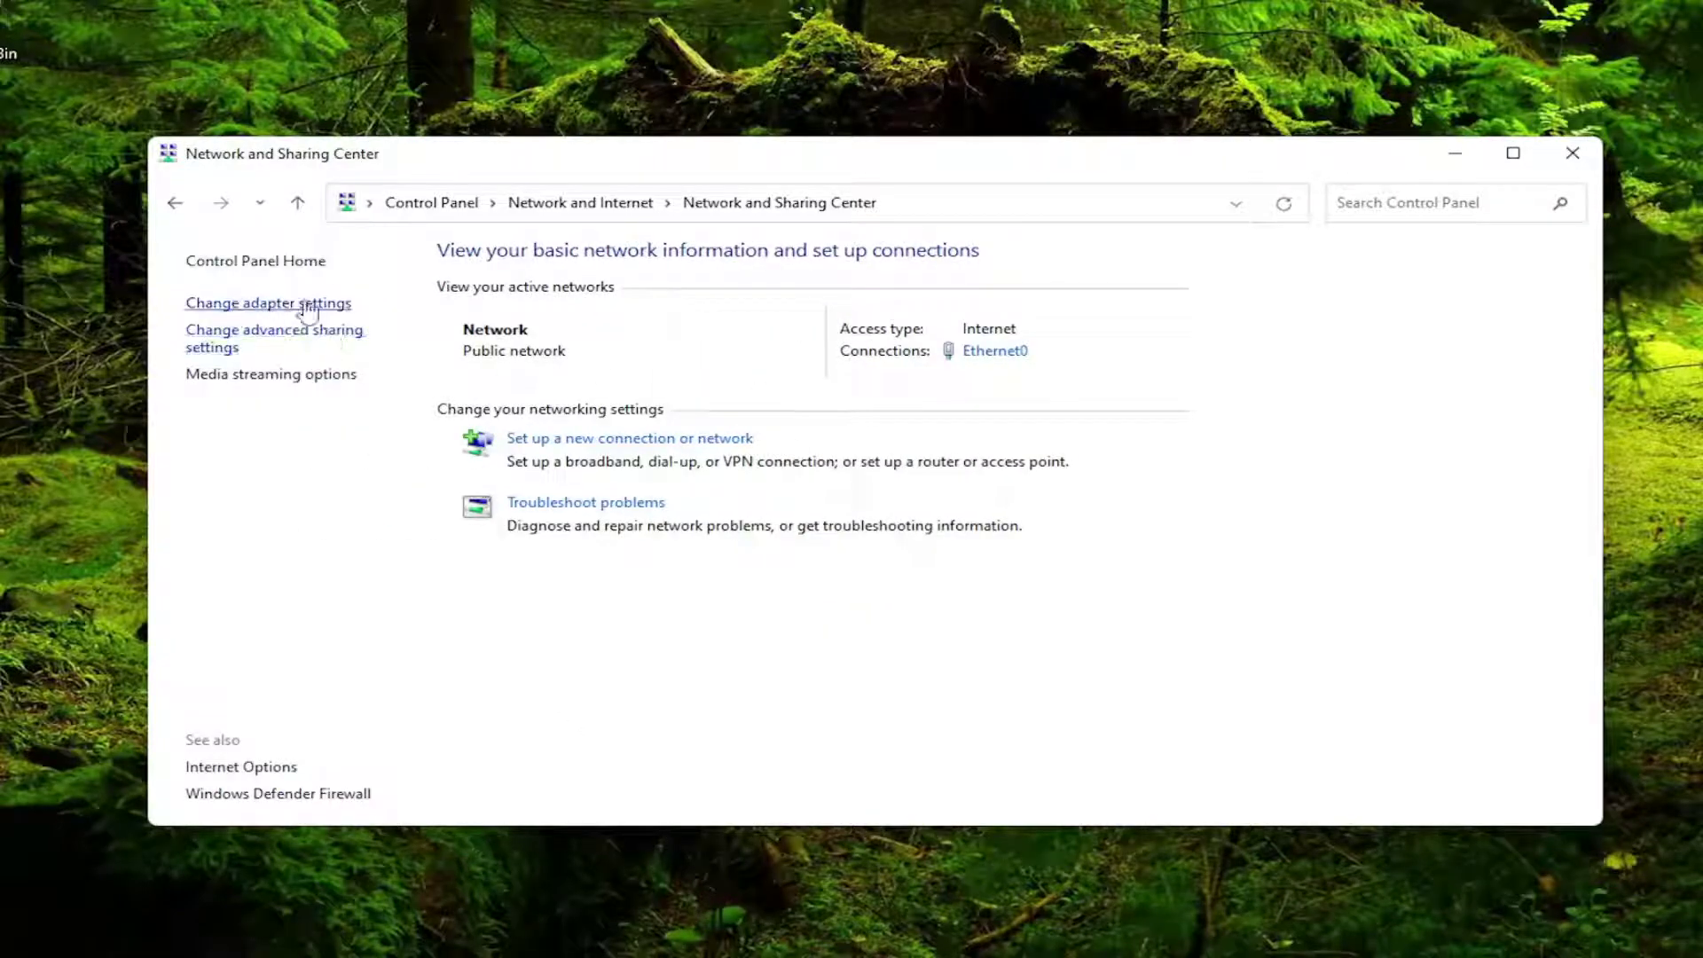
Open the adapter list from Change adapter settings and select the Ethernet0 connection.
click(268, 307)
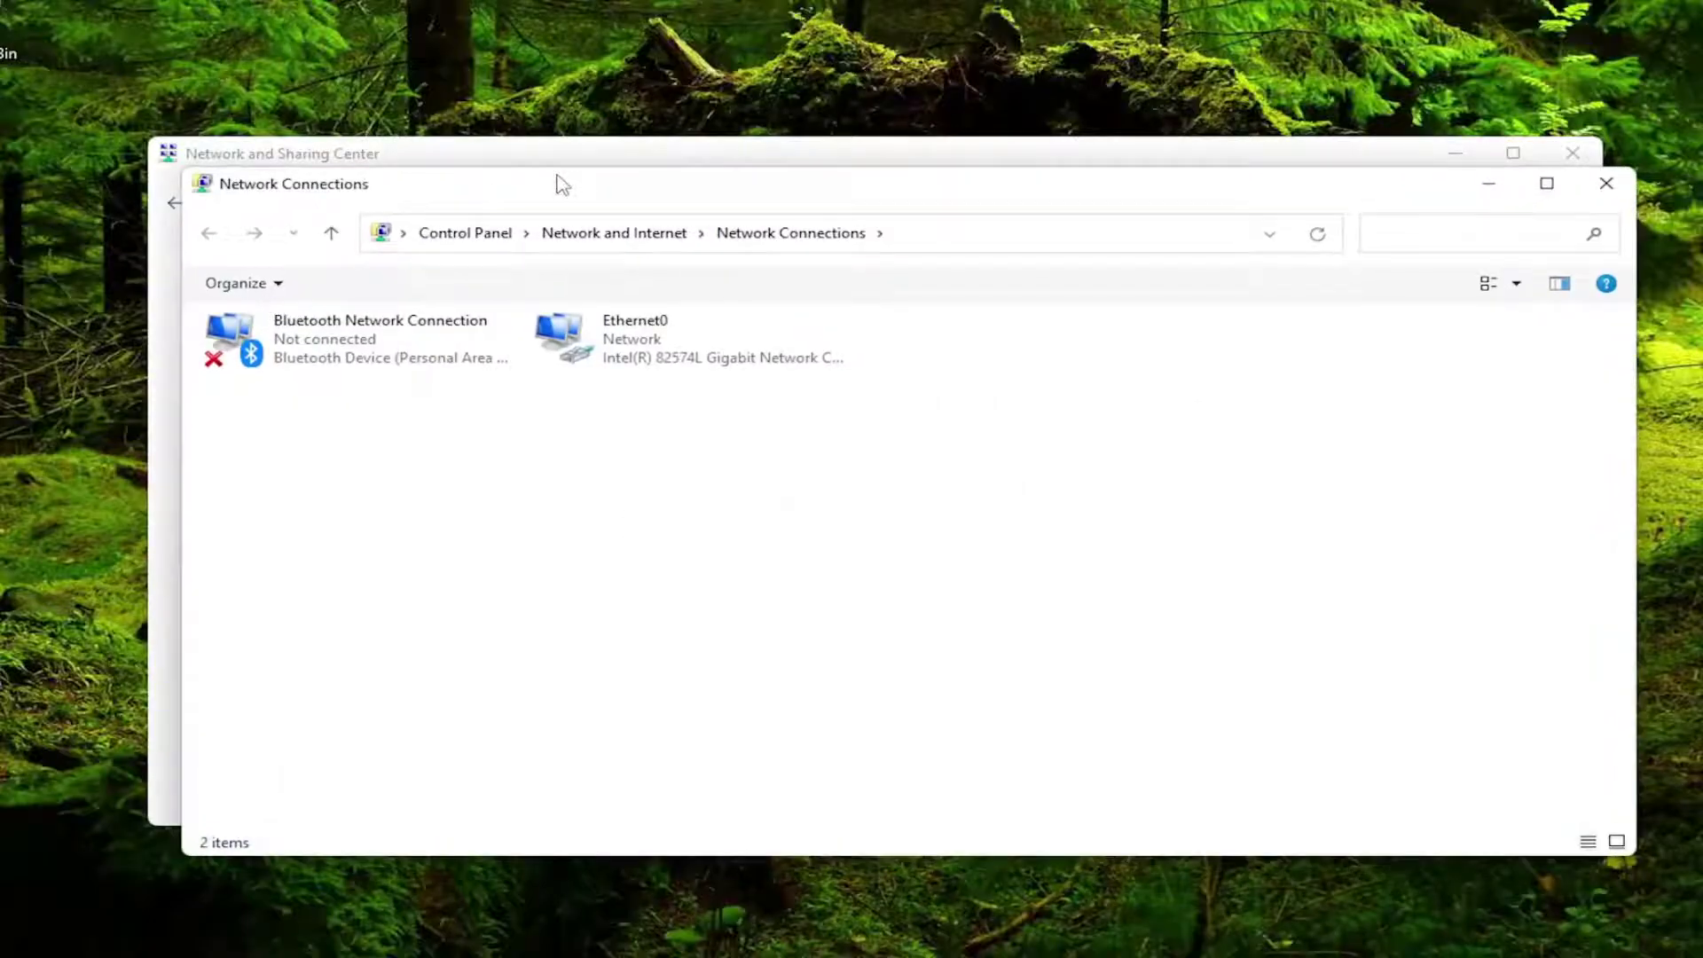
click(618, 299)
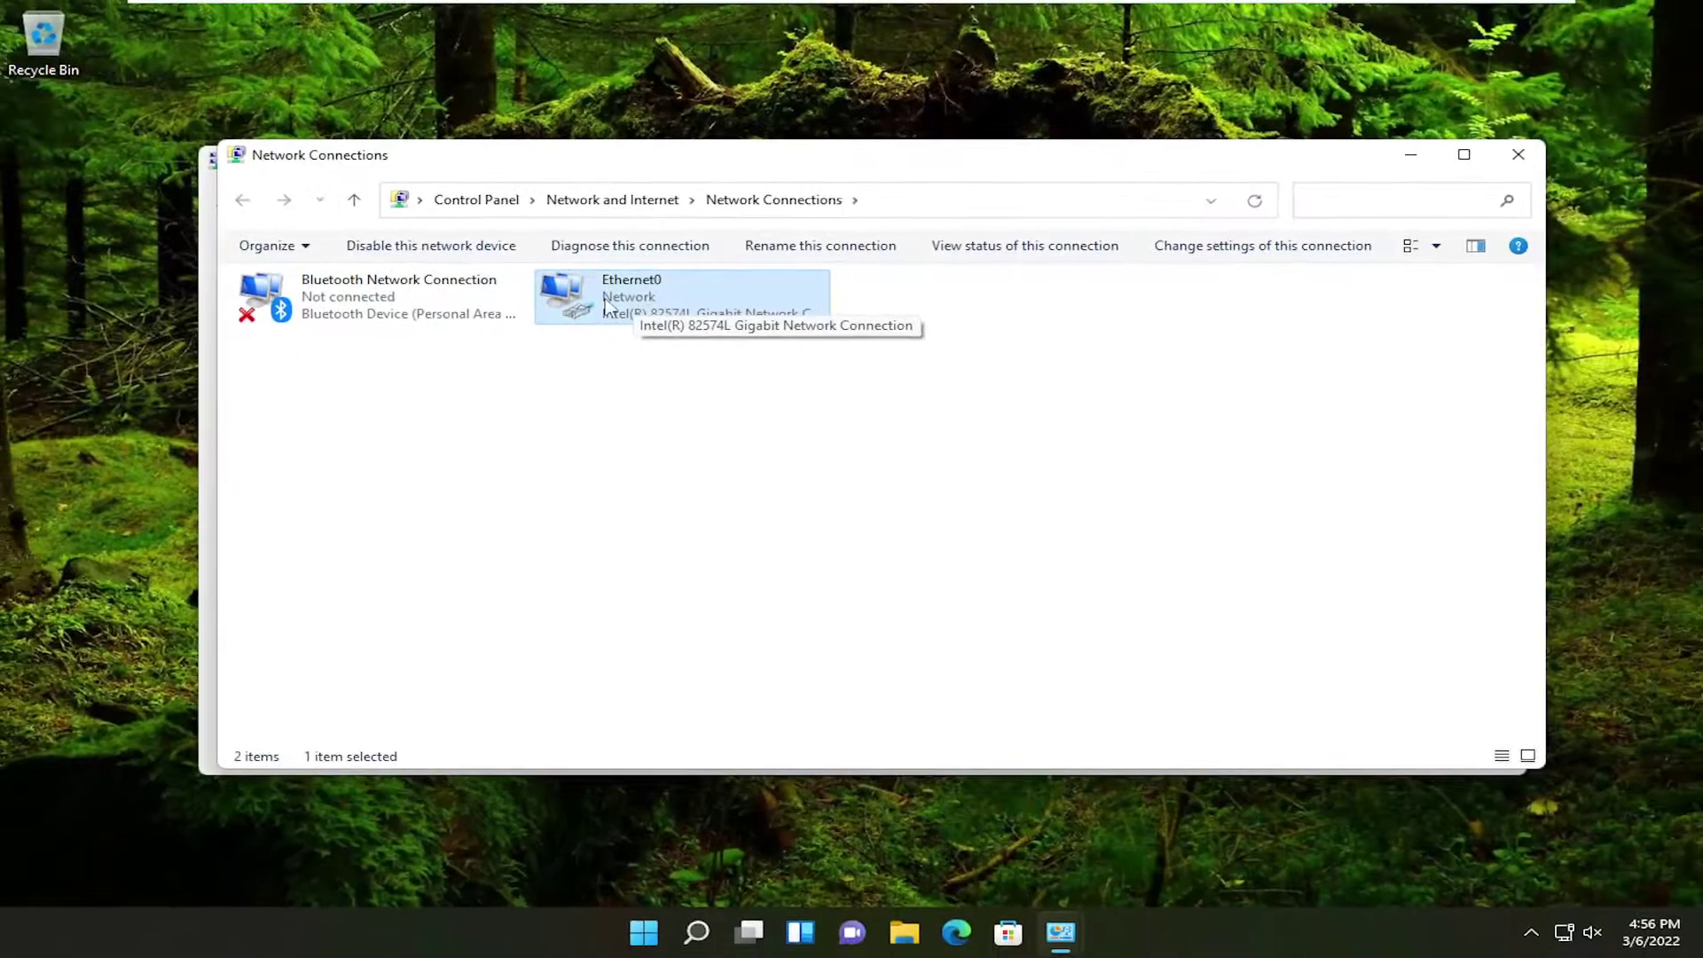
Open the Internet Protocol Version 4 (TCP/IPv4) properties of the Ethernet0 connection.
right_click(606, 302)
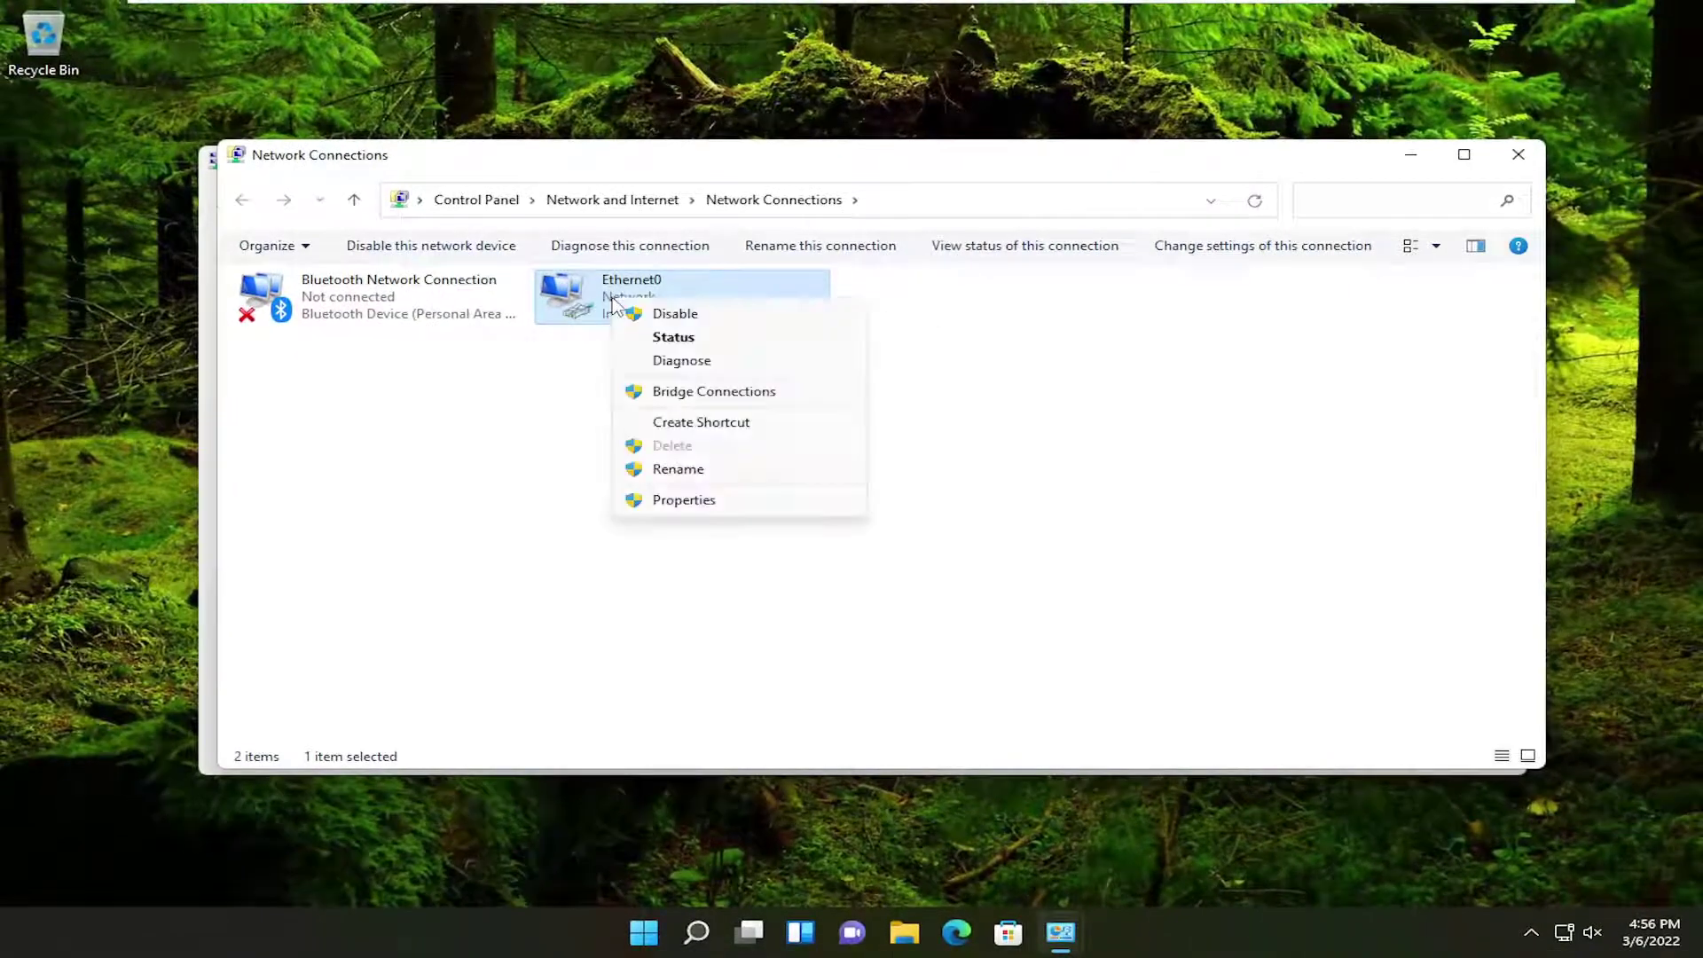
click(675, 502)
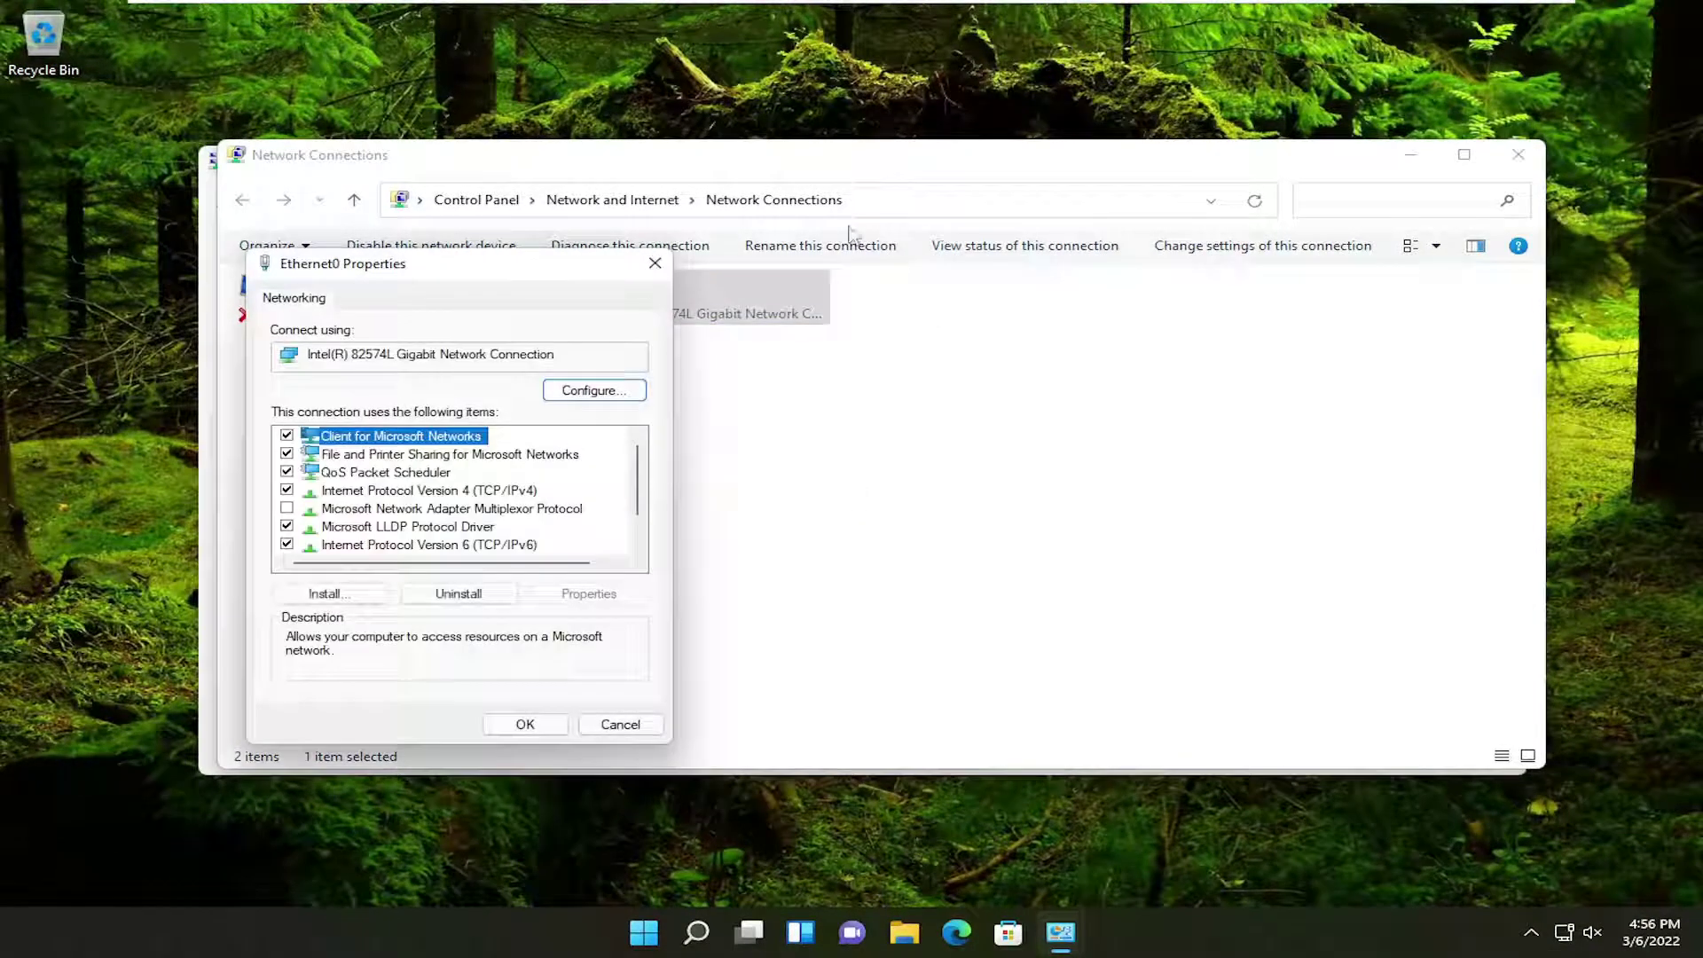
drag(547, 281, 813, 233)
click(681, 448)
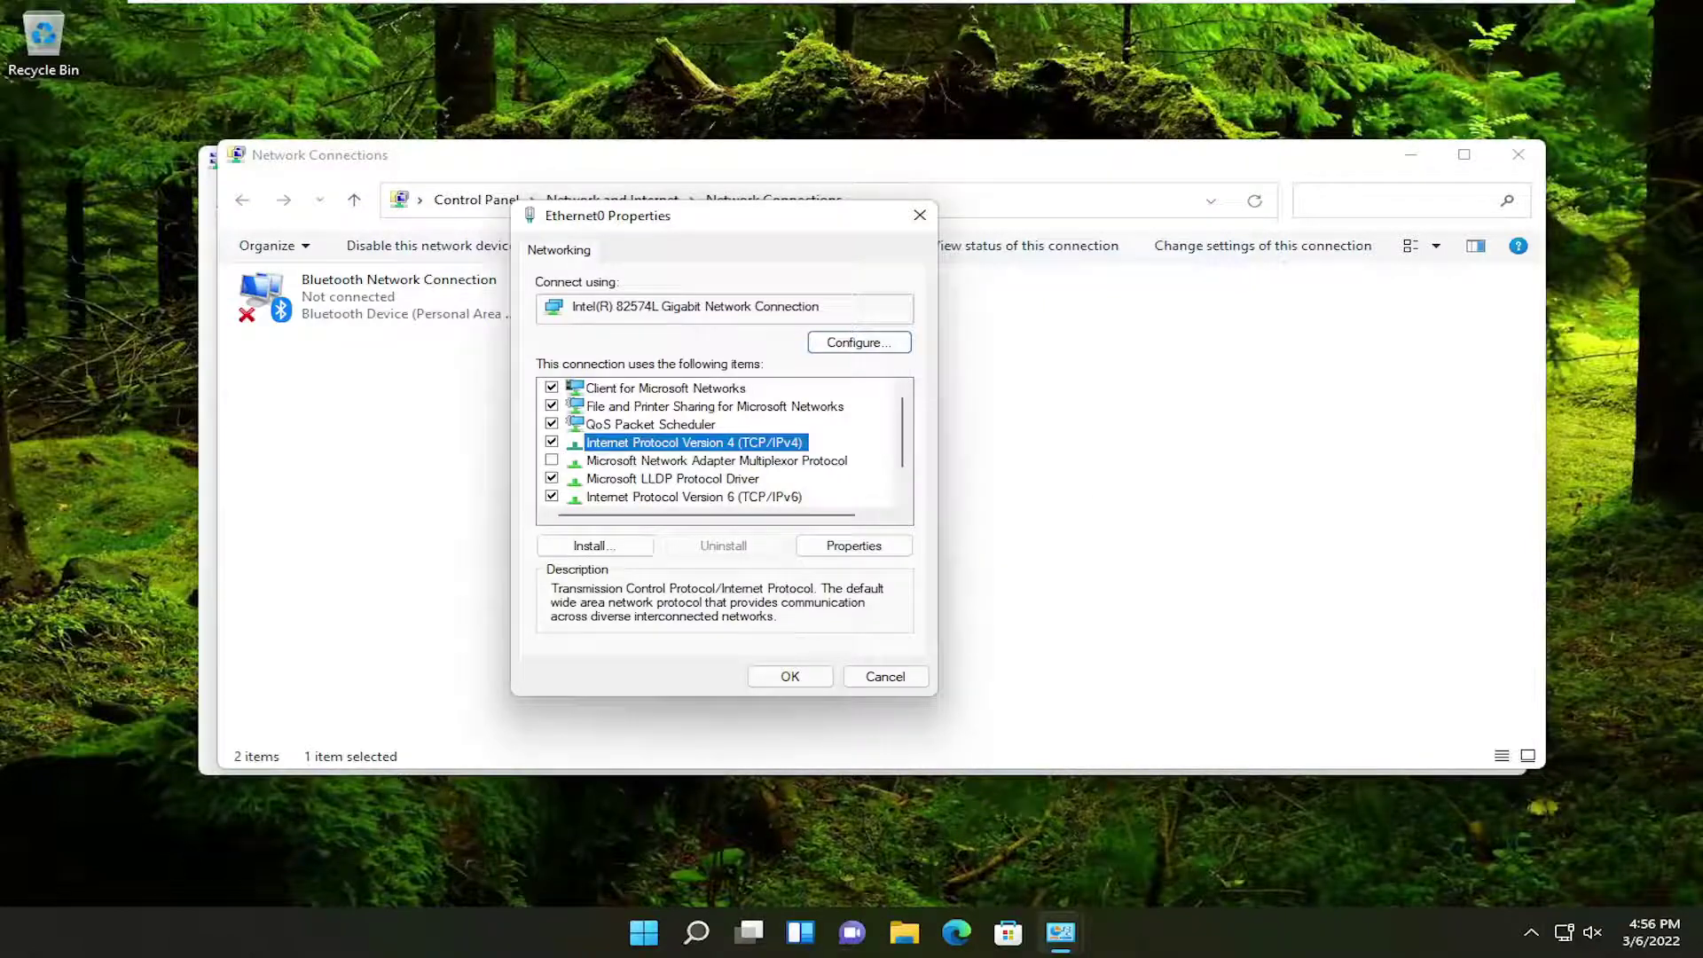
click(854, 546)
Confirm IP and DNS are obtained automatically, then close the adapter dialogs and Network Connections.
drag(906, 302, 741, 226)
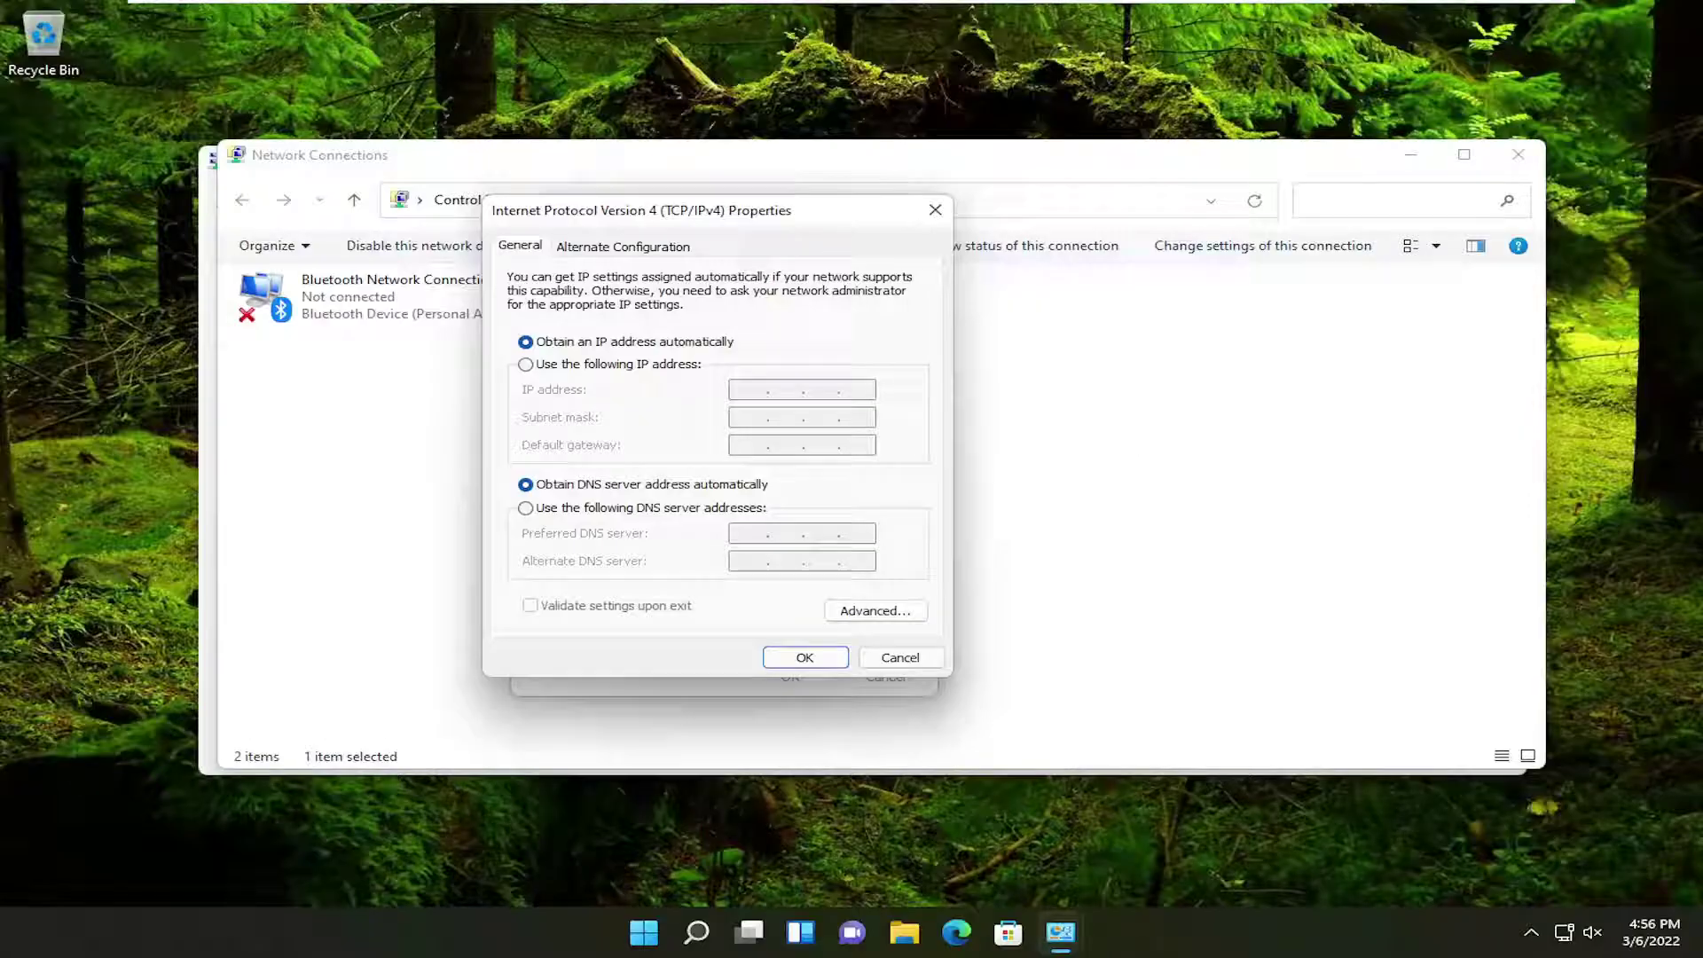
click(810, 655)
click(789, 676)
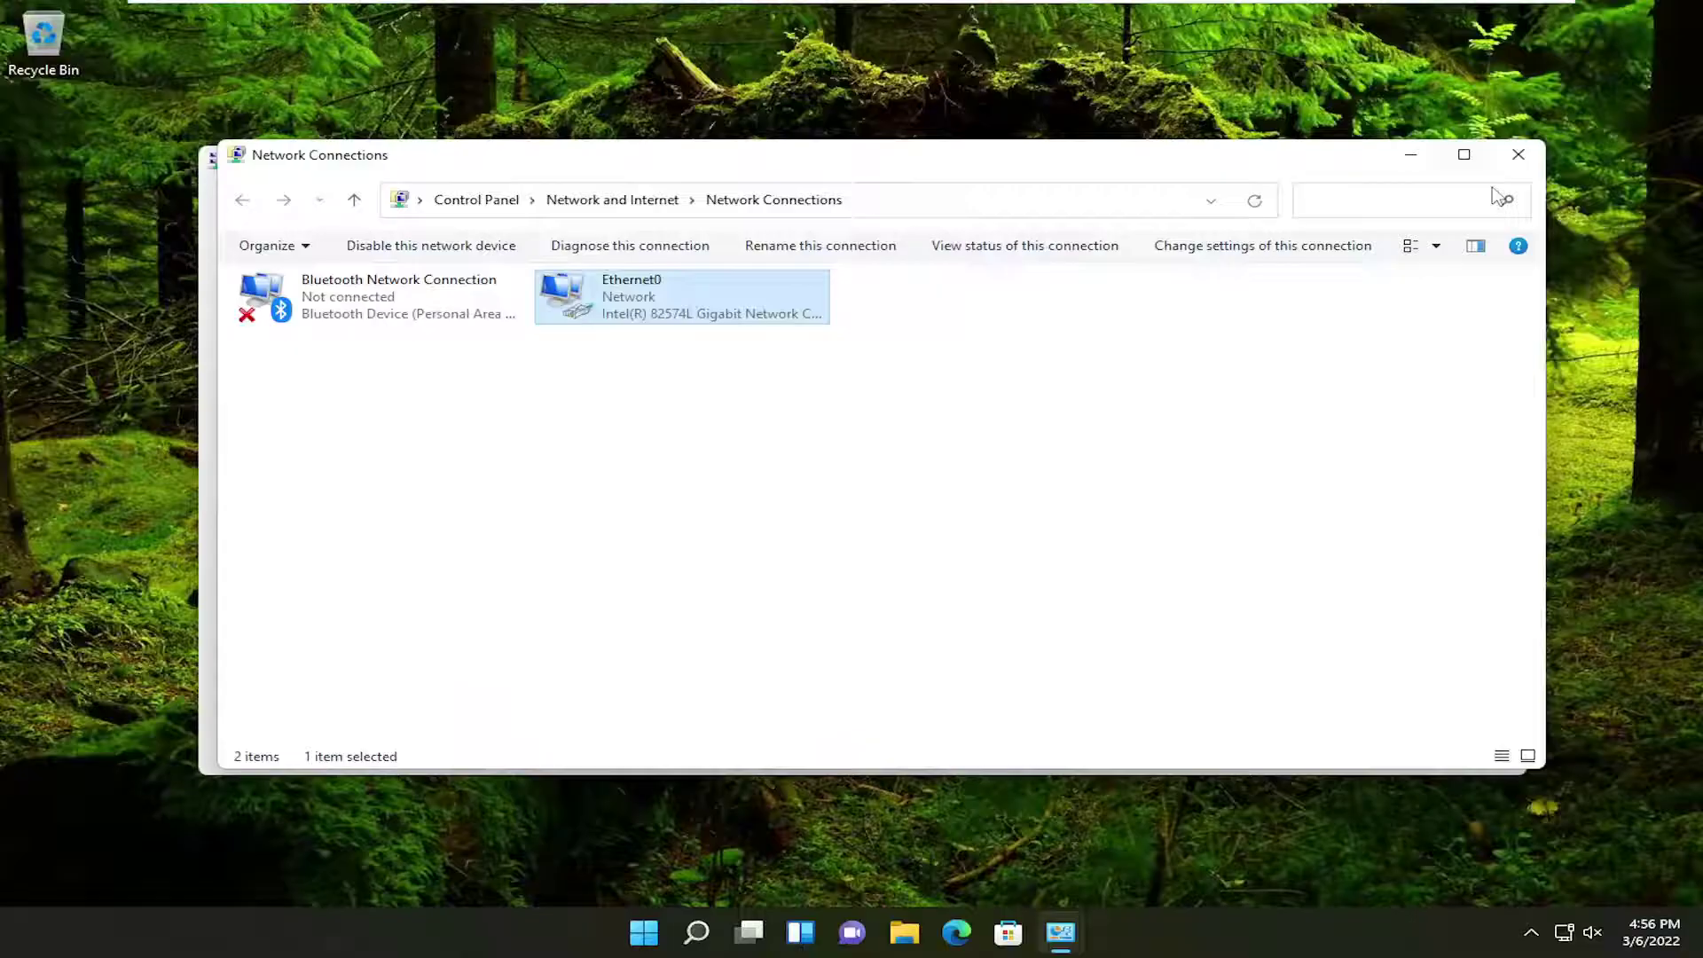
click(1518, 155)
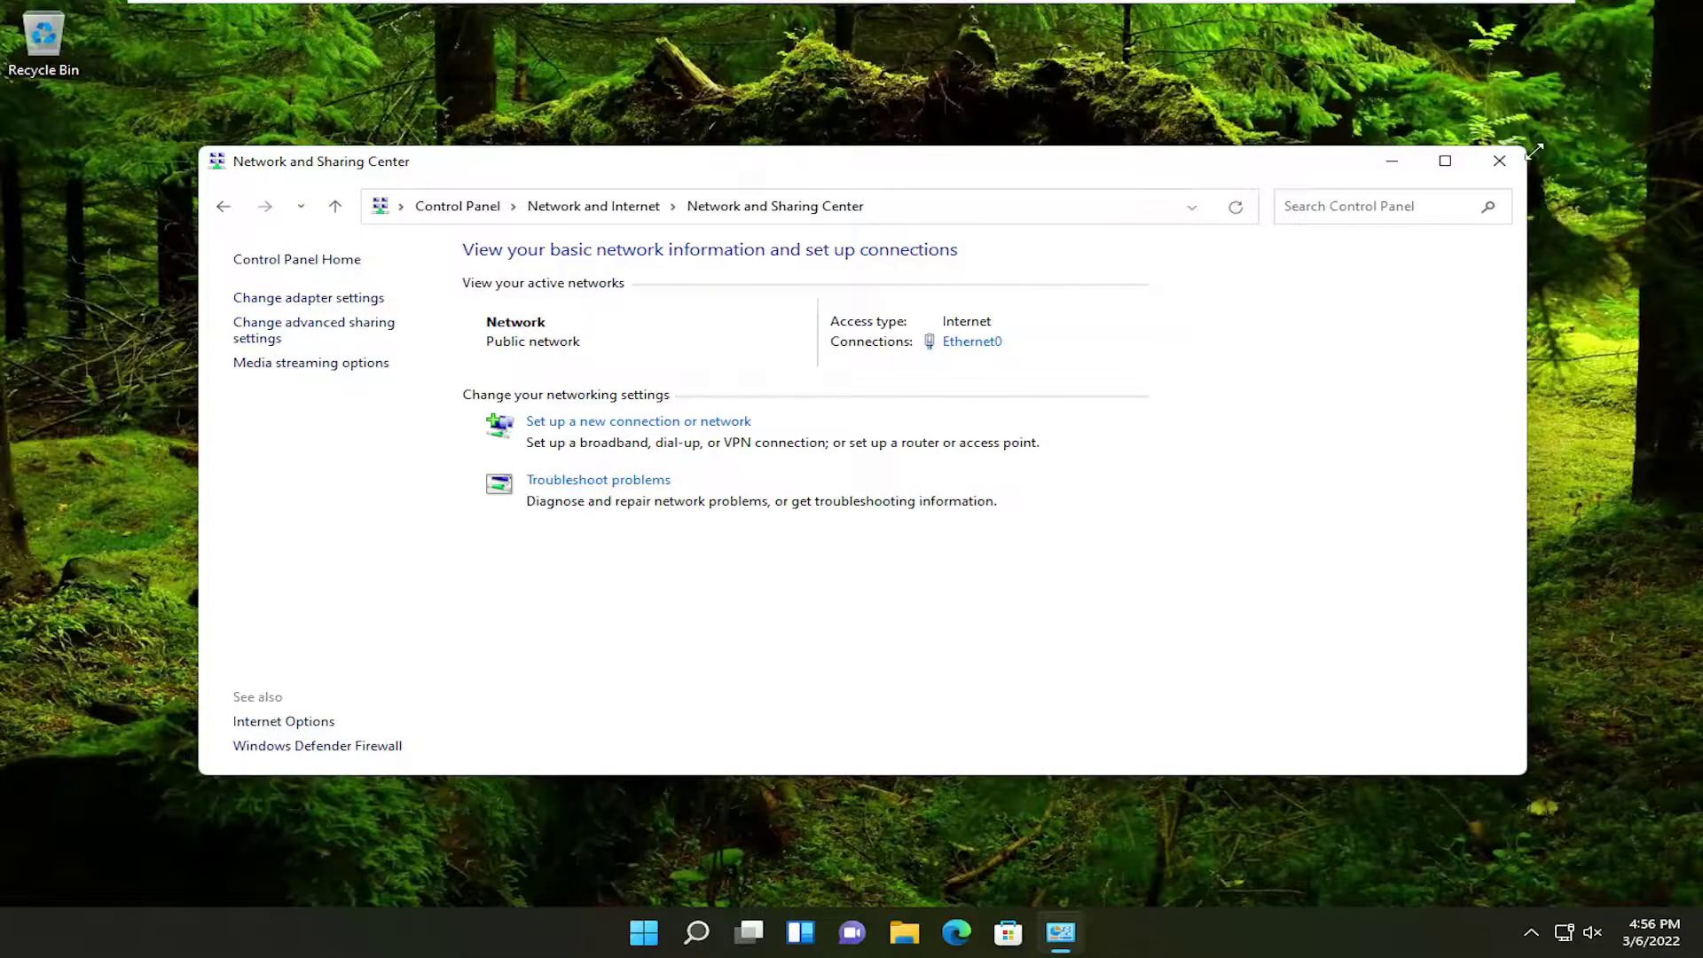
Close Network and Sharing Center, open This PC in File Explorer, and show the Music folder's Give access to options.
click(1499, 161)
click(942, 936)
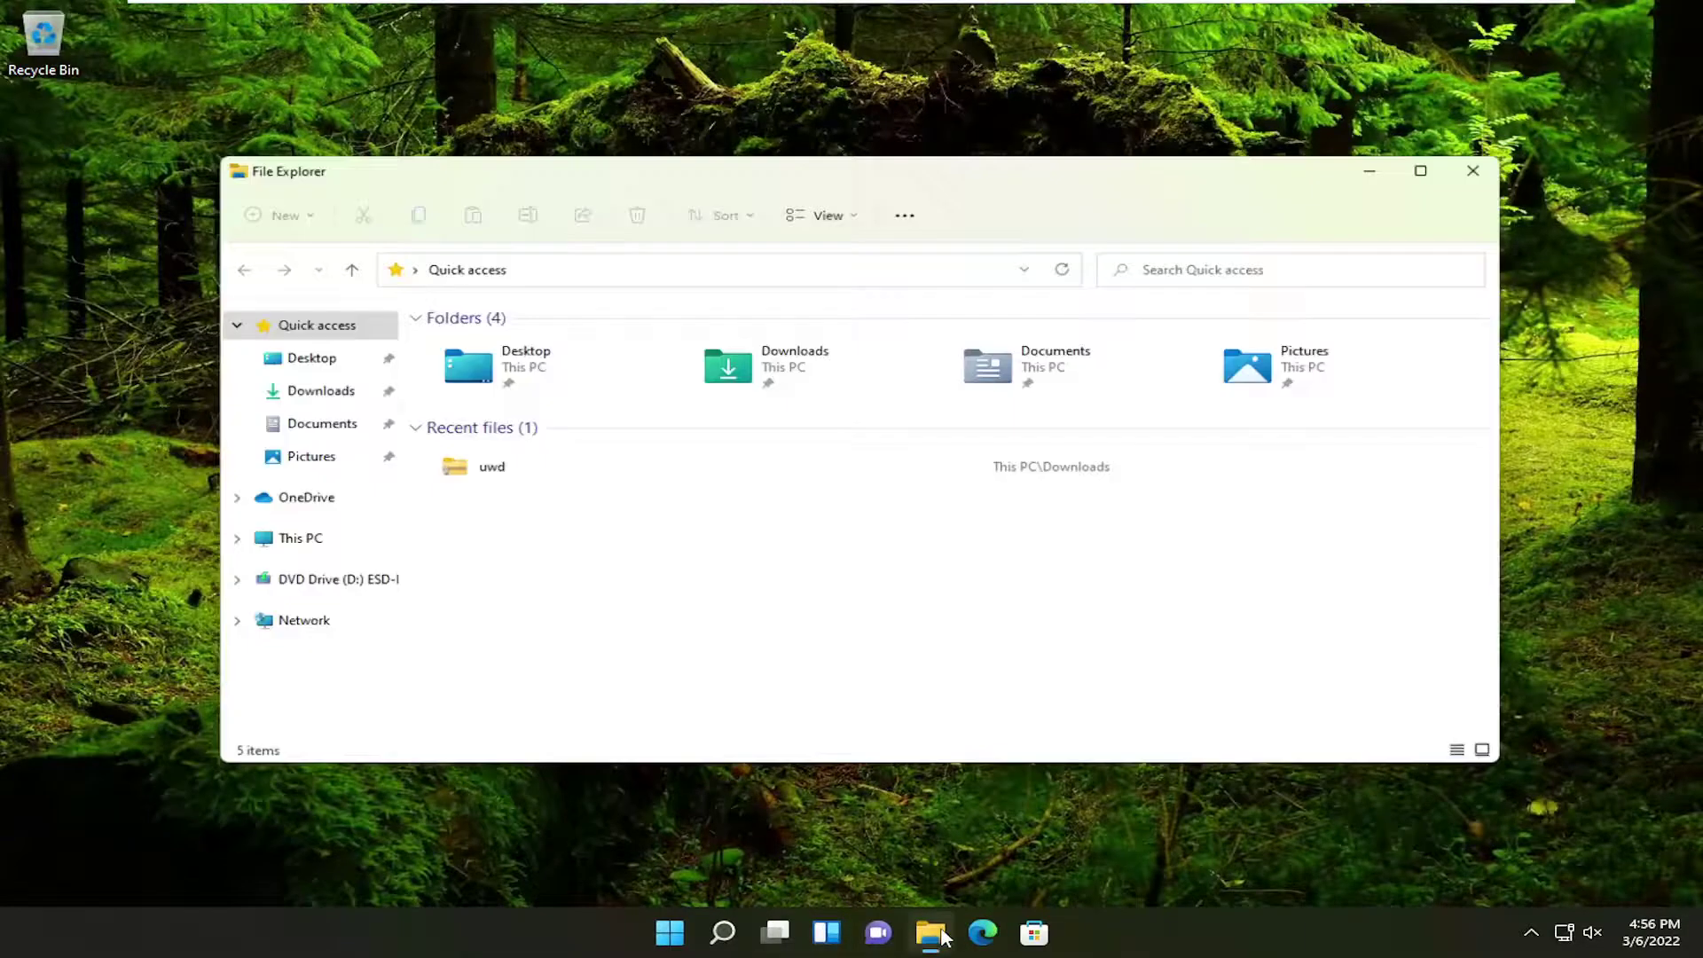
click(273, 551)
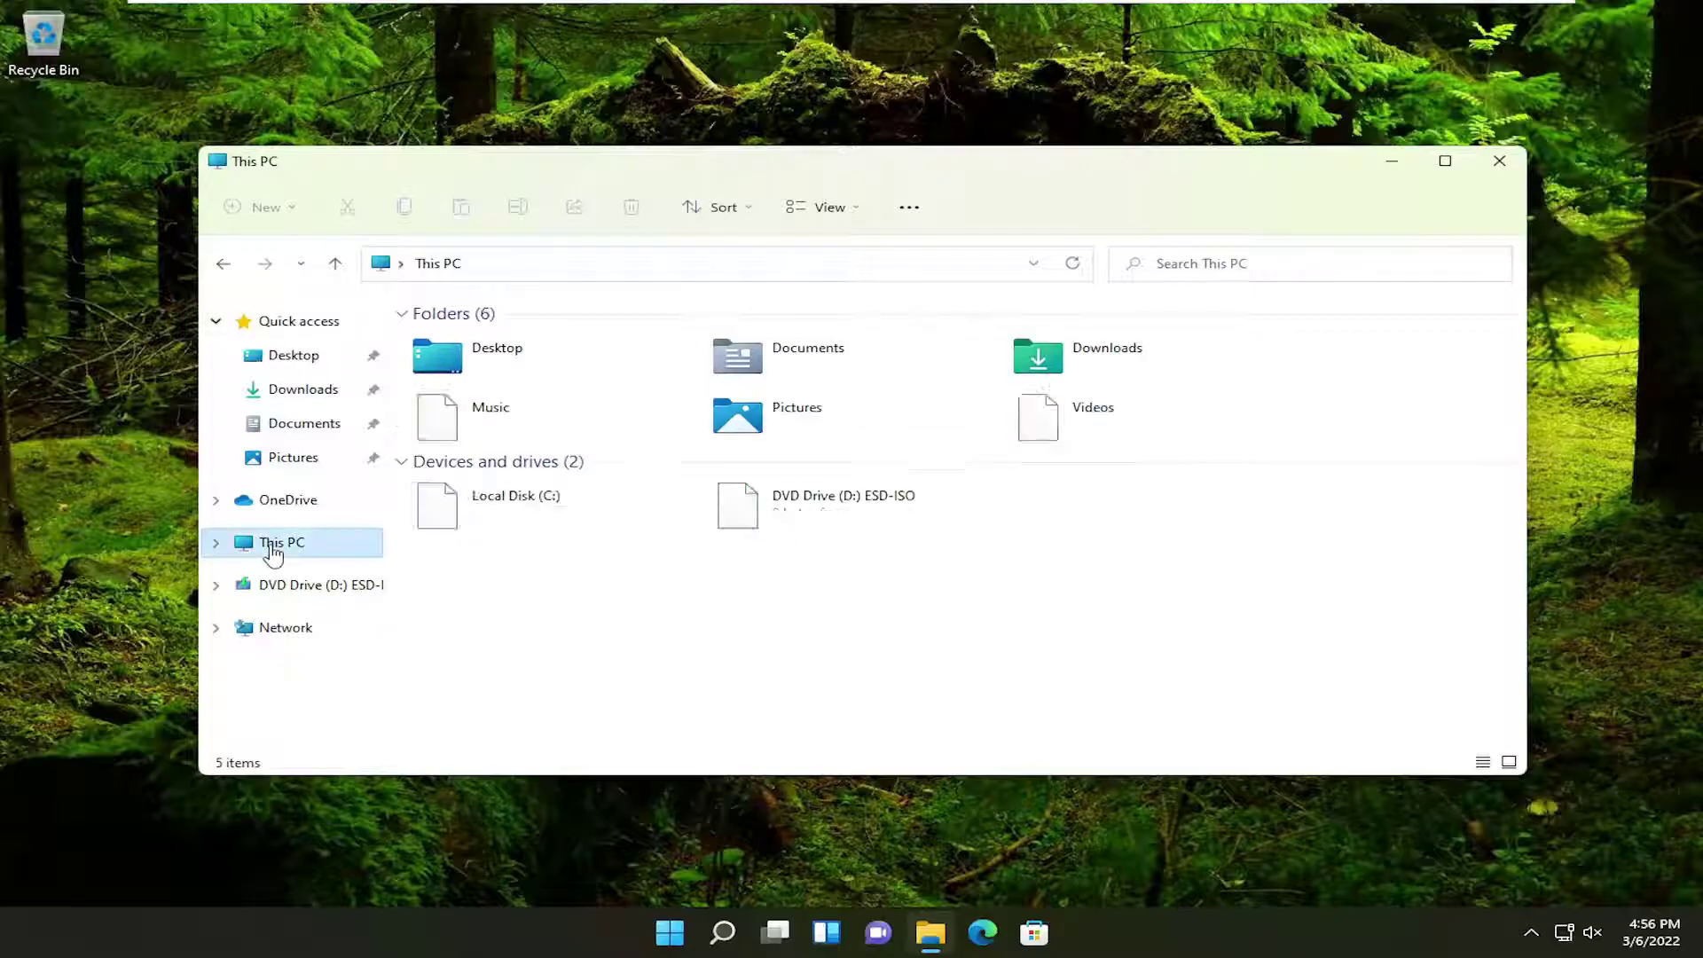
click(417, 433)
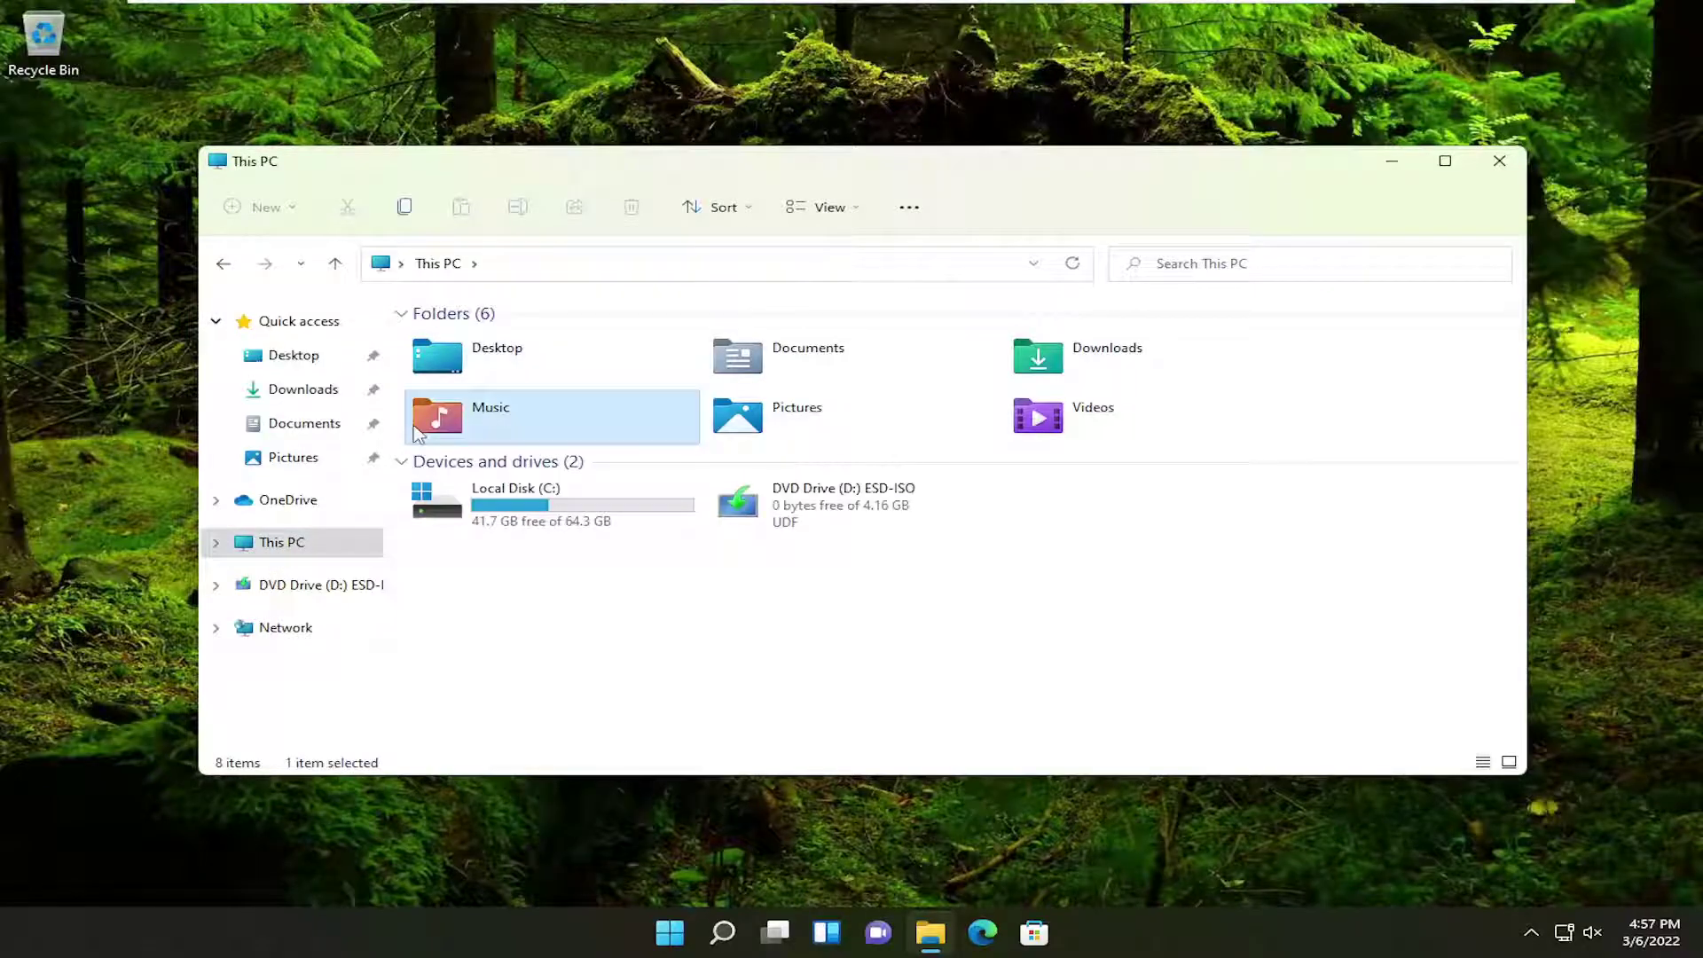
right_click(480, 414)
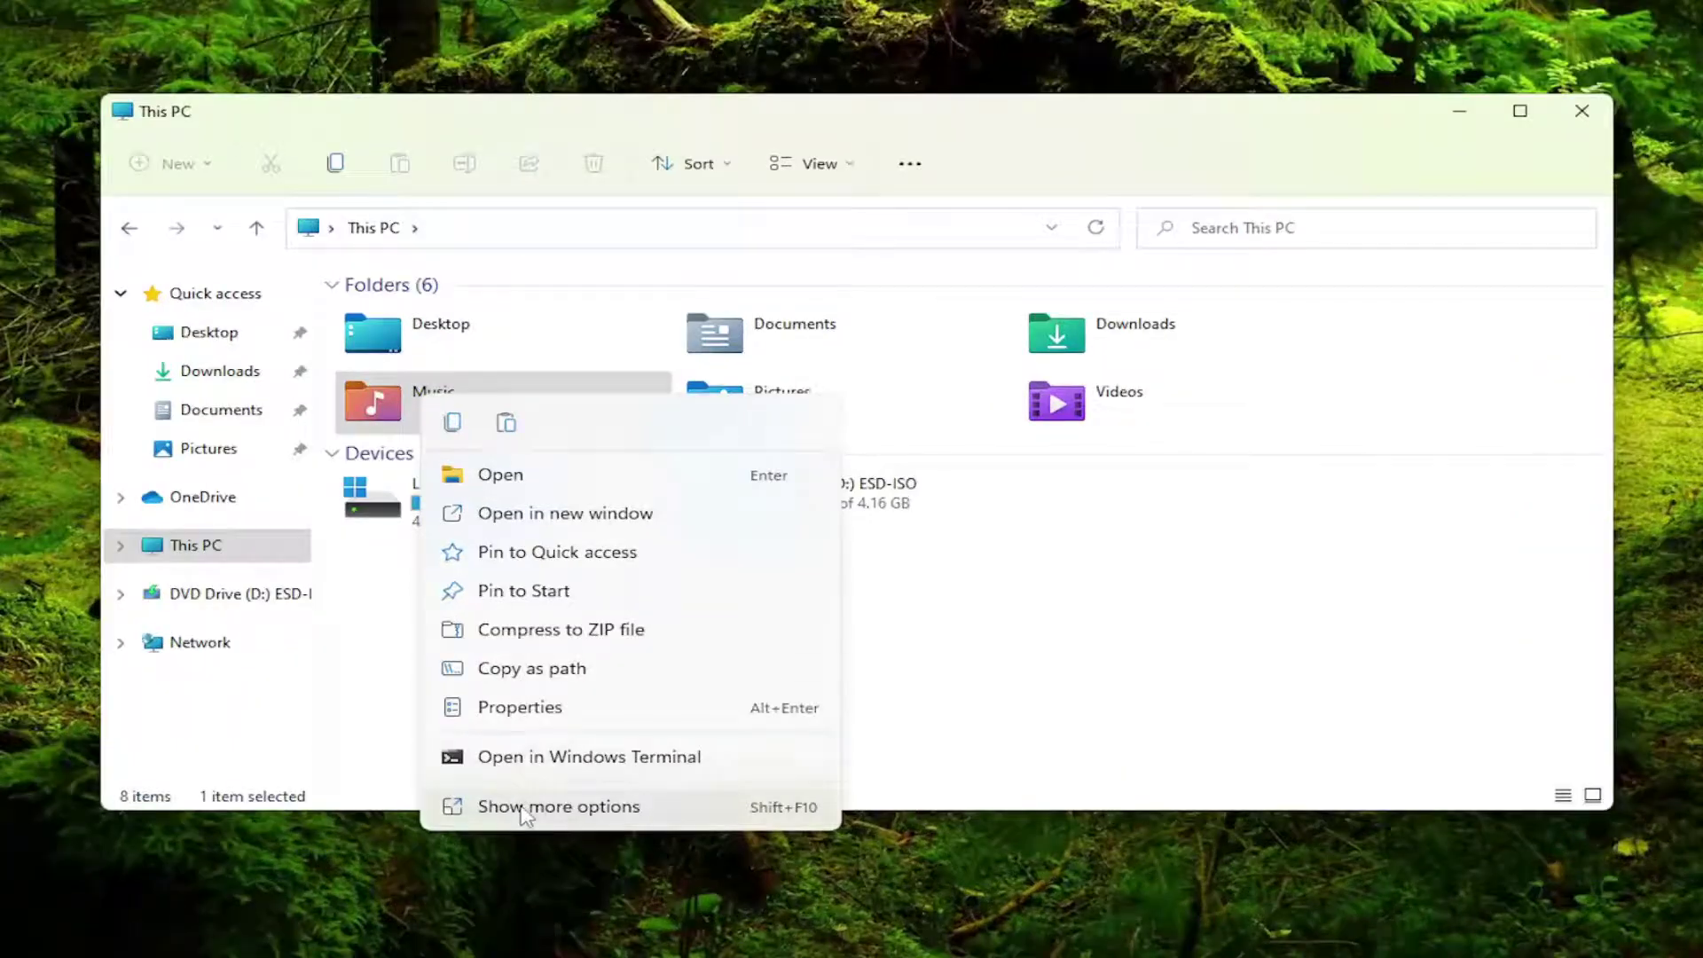
click(550, 809)
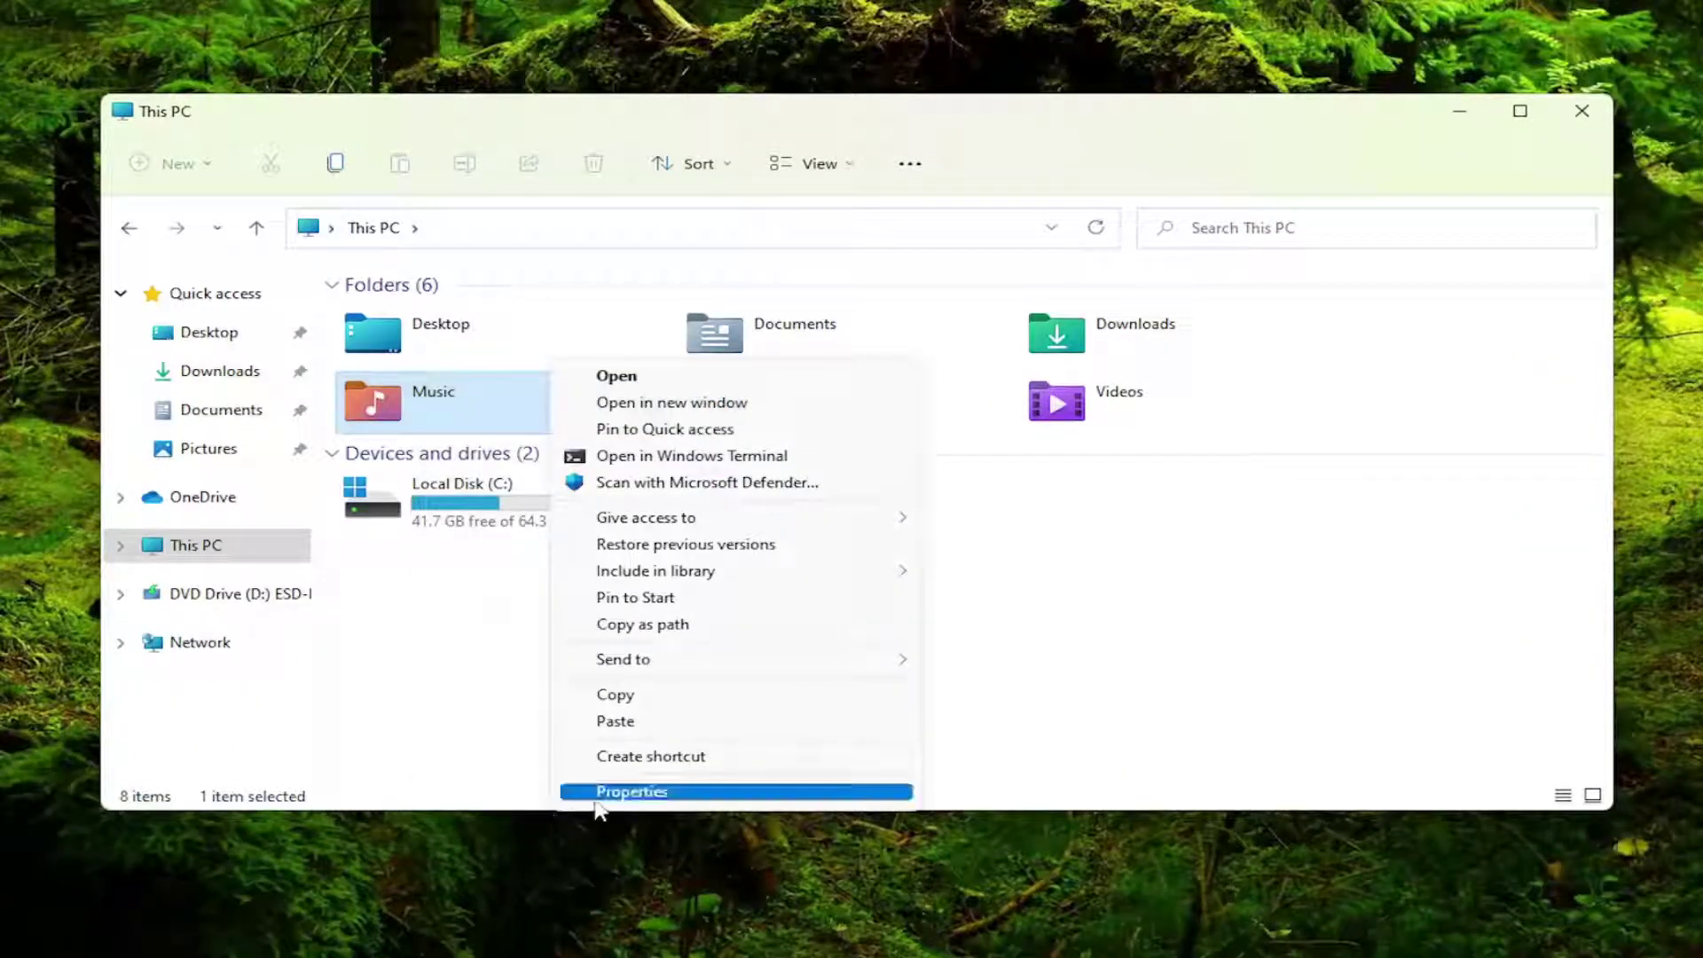
mouse_move(723, 530)
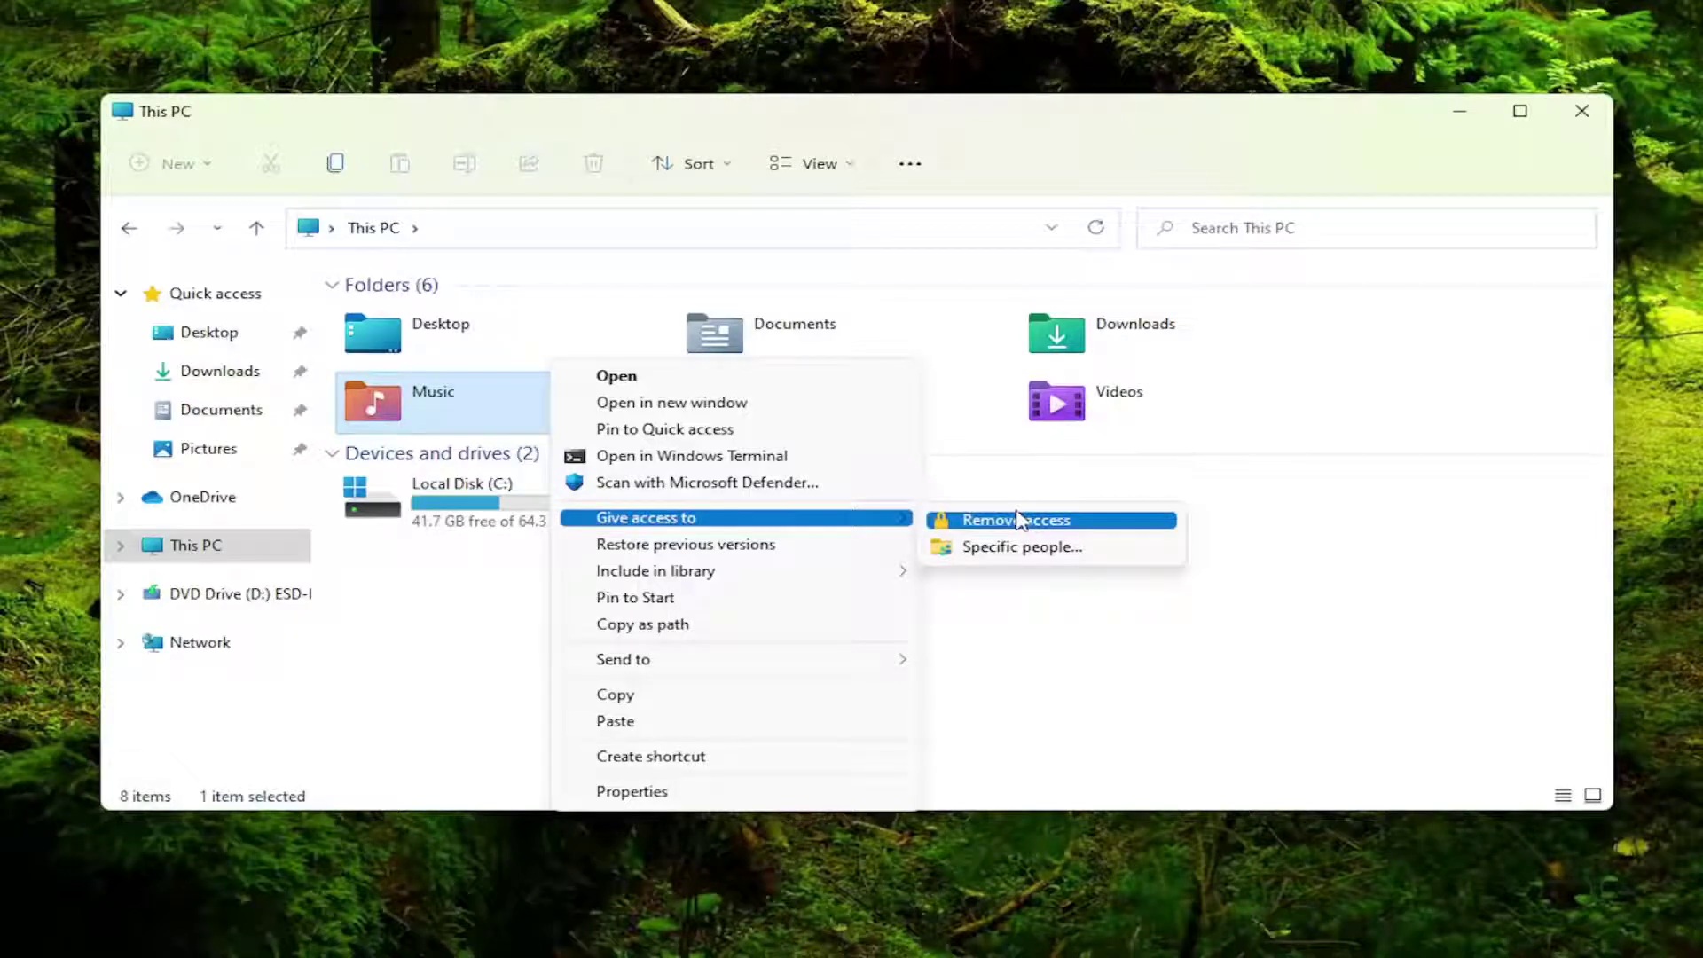
Share the Music folder with the owner's account through Give access to > Specific people.
click(1009, 550)
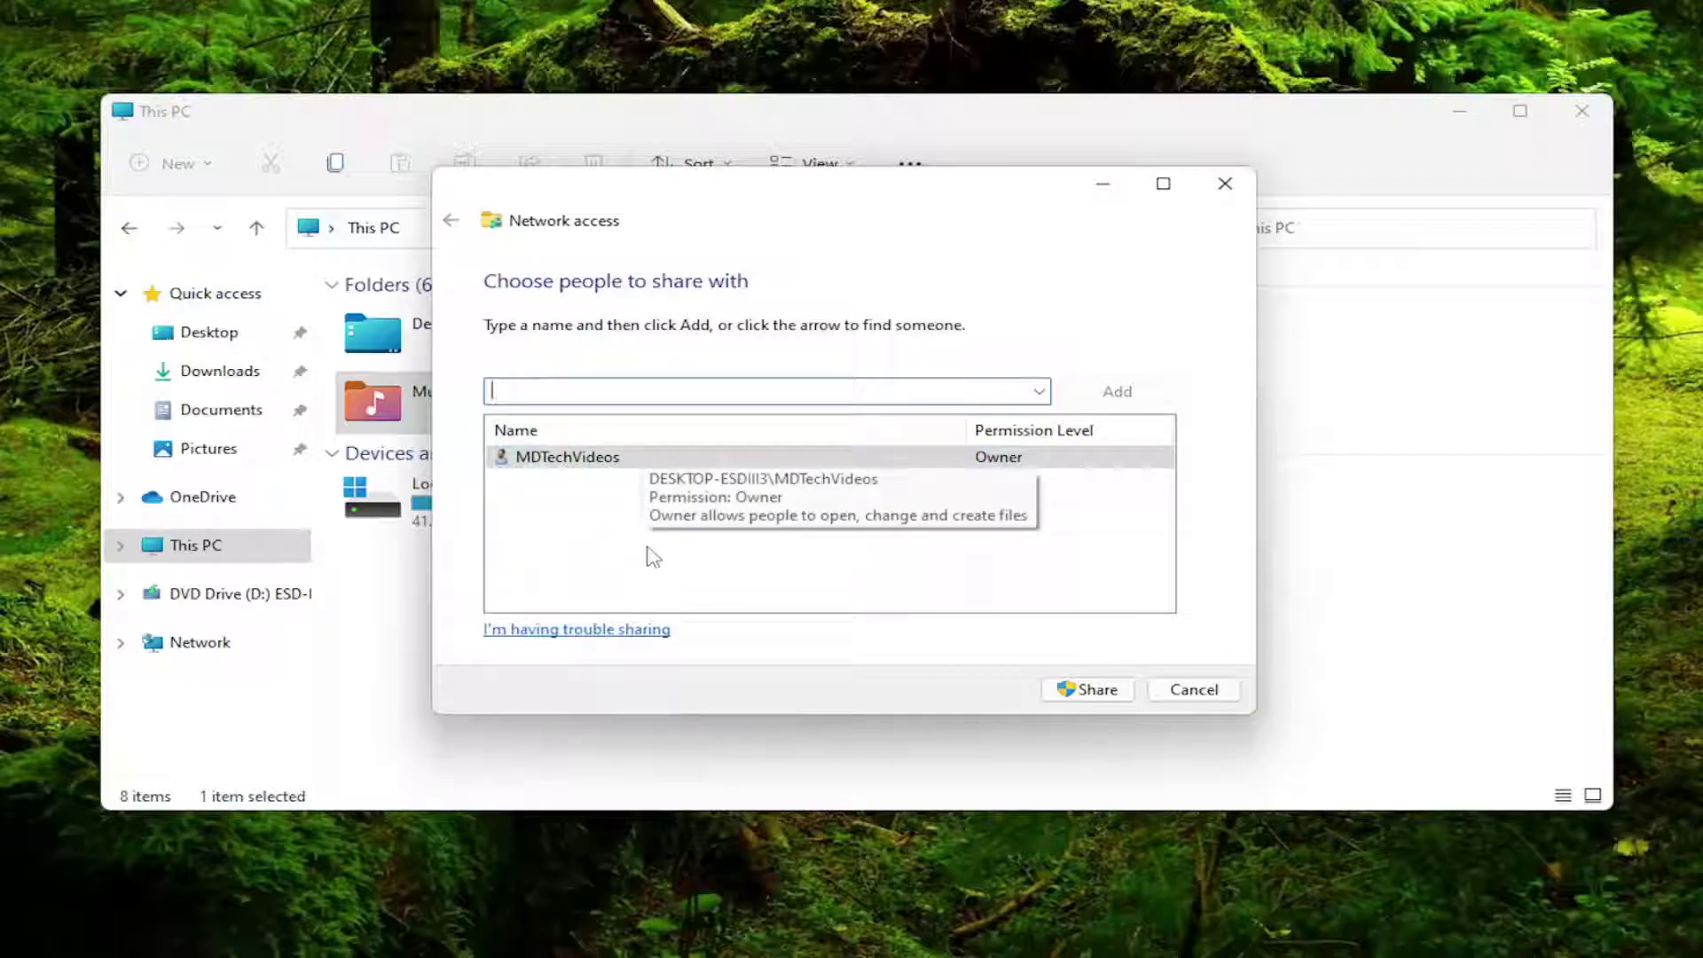
click(609, 462)
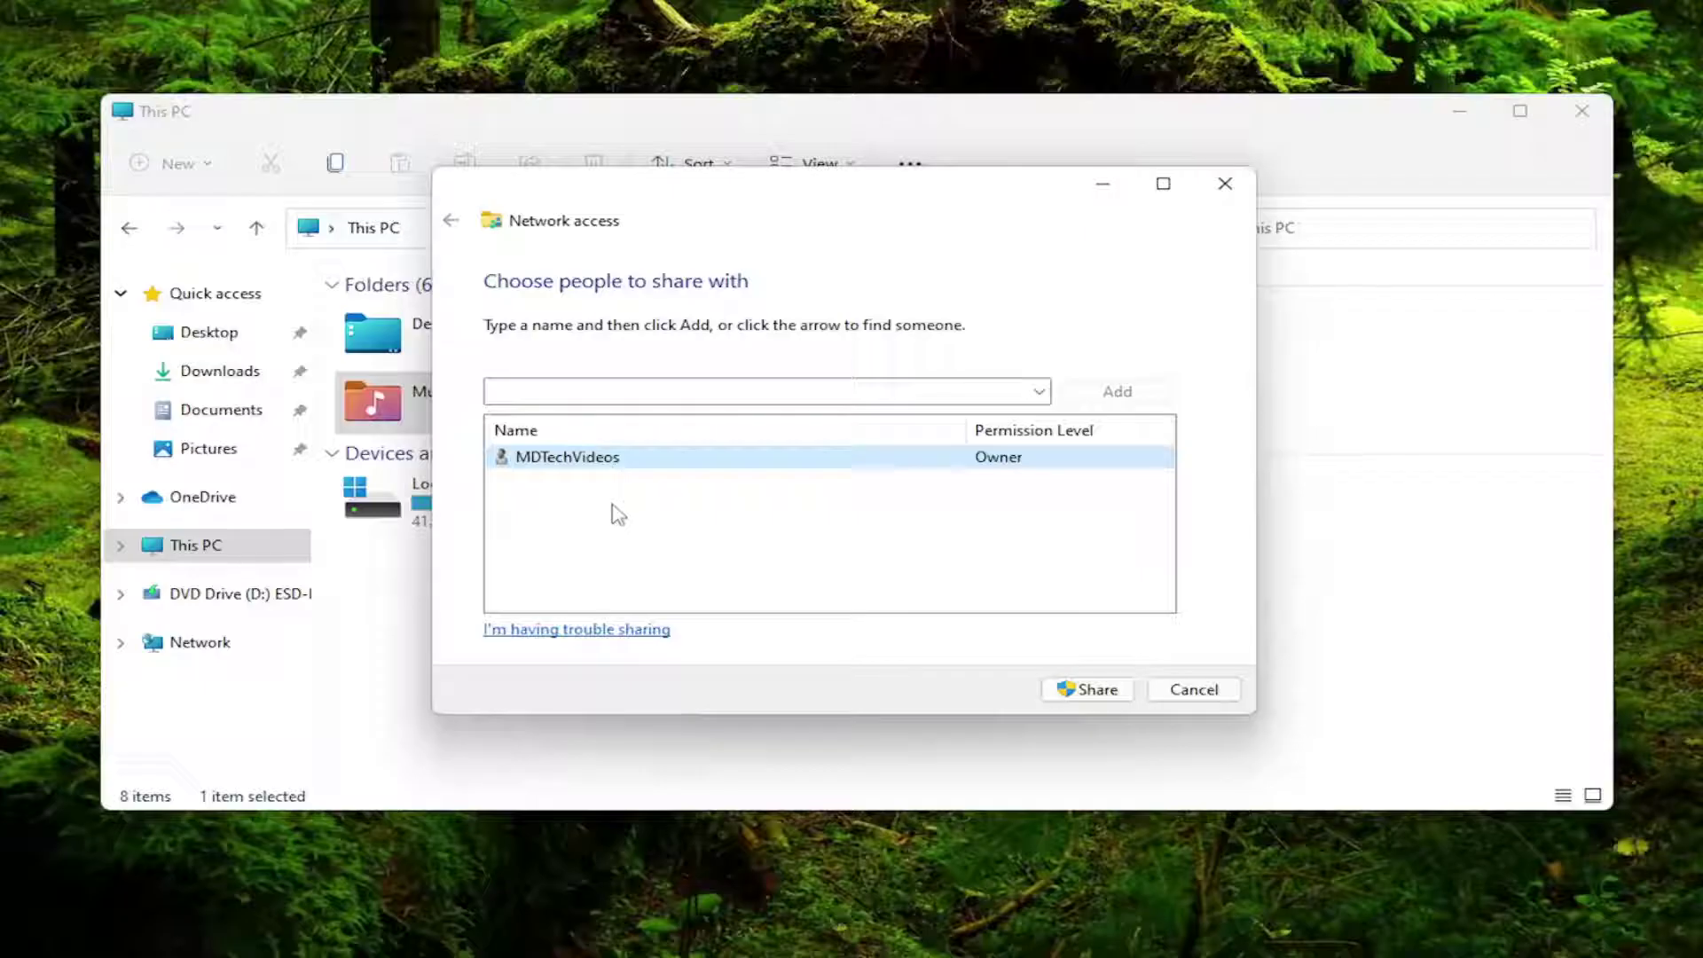
mouse_move(692, 470)
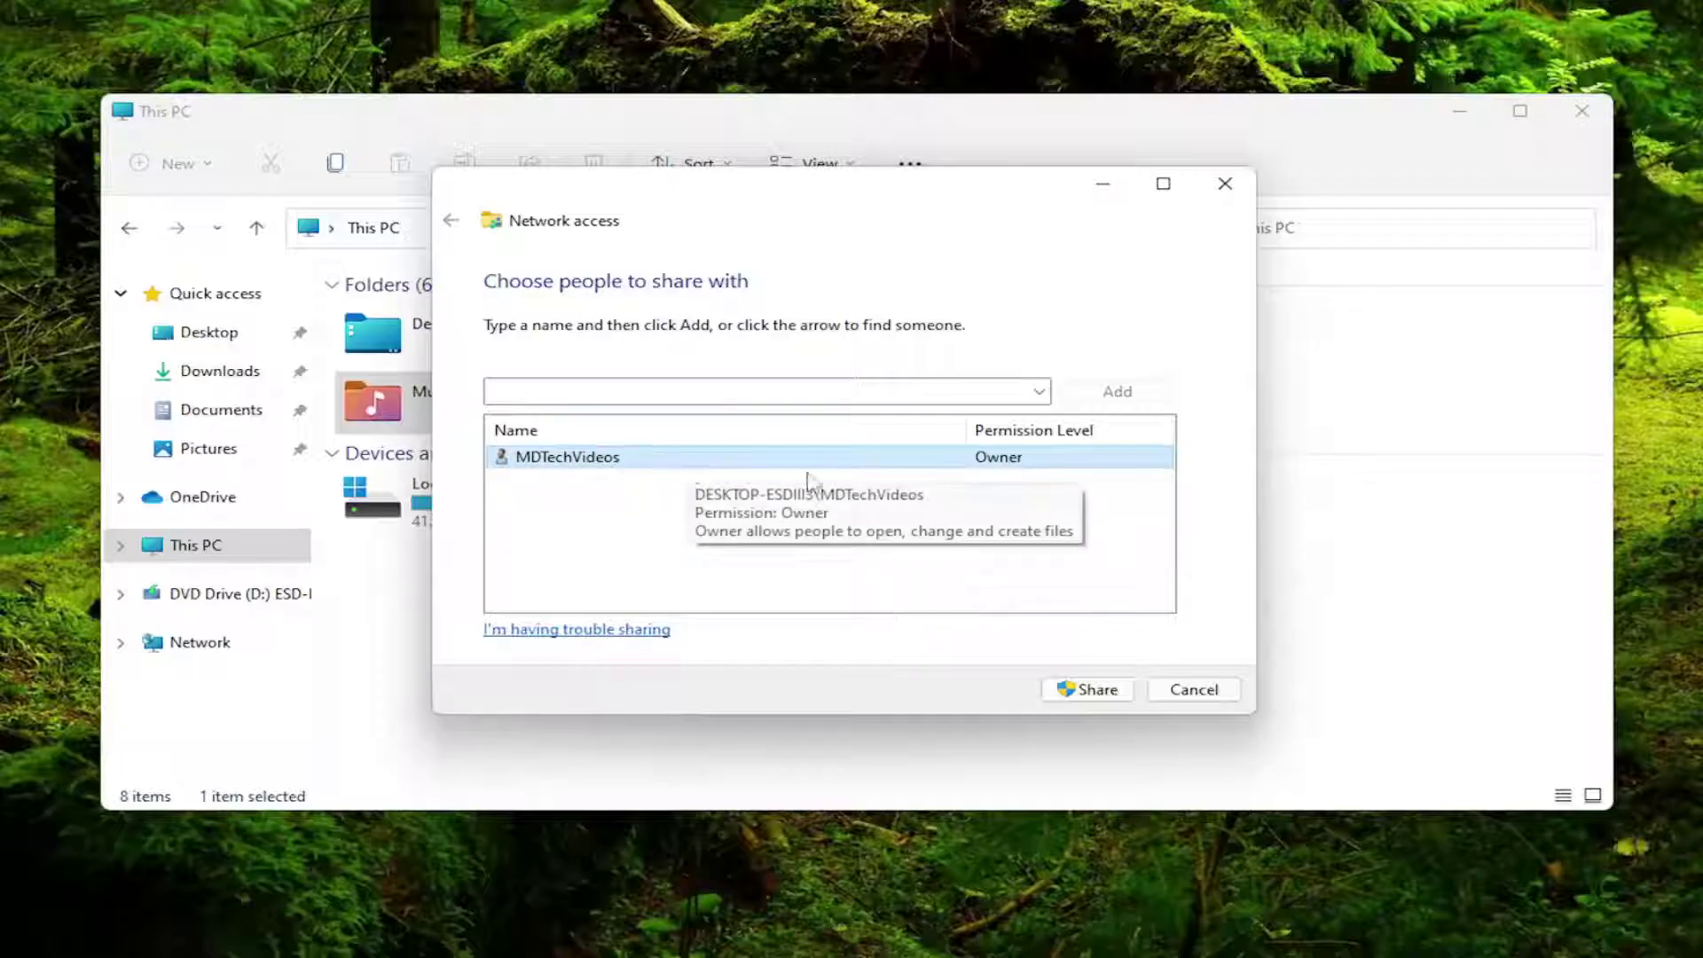
click(1079, 690)
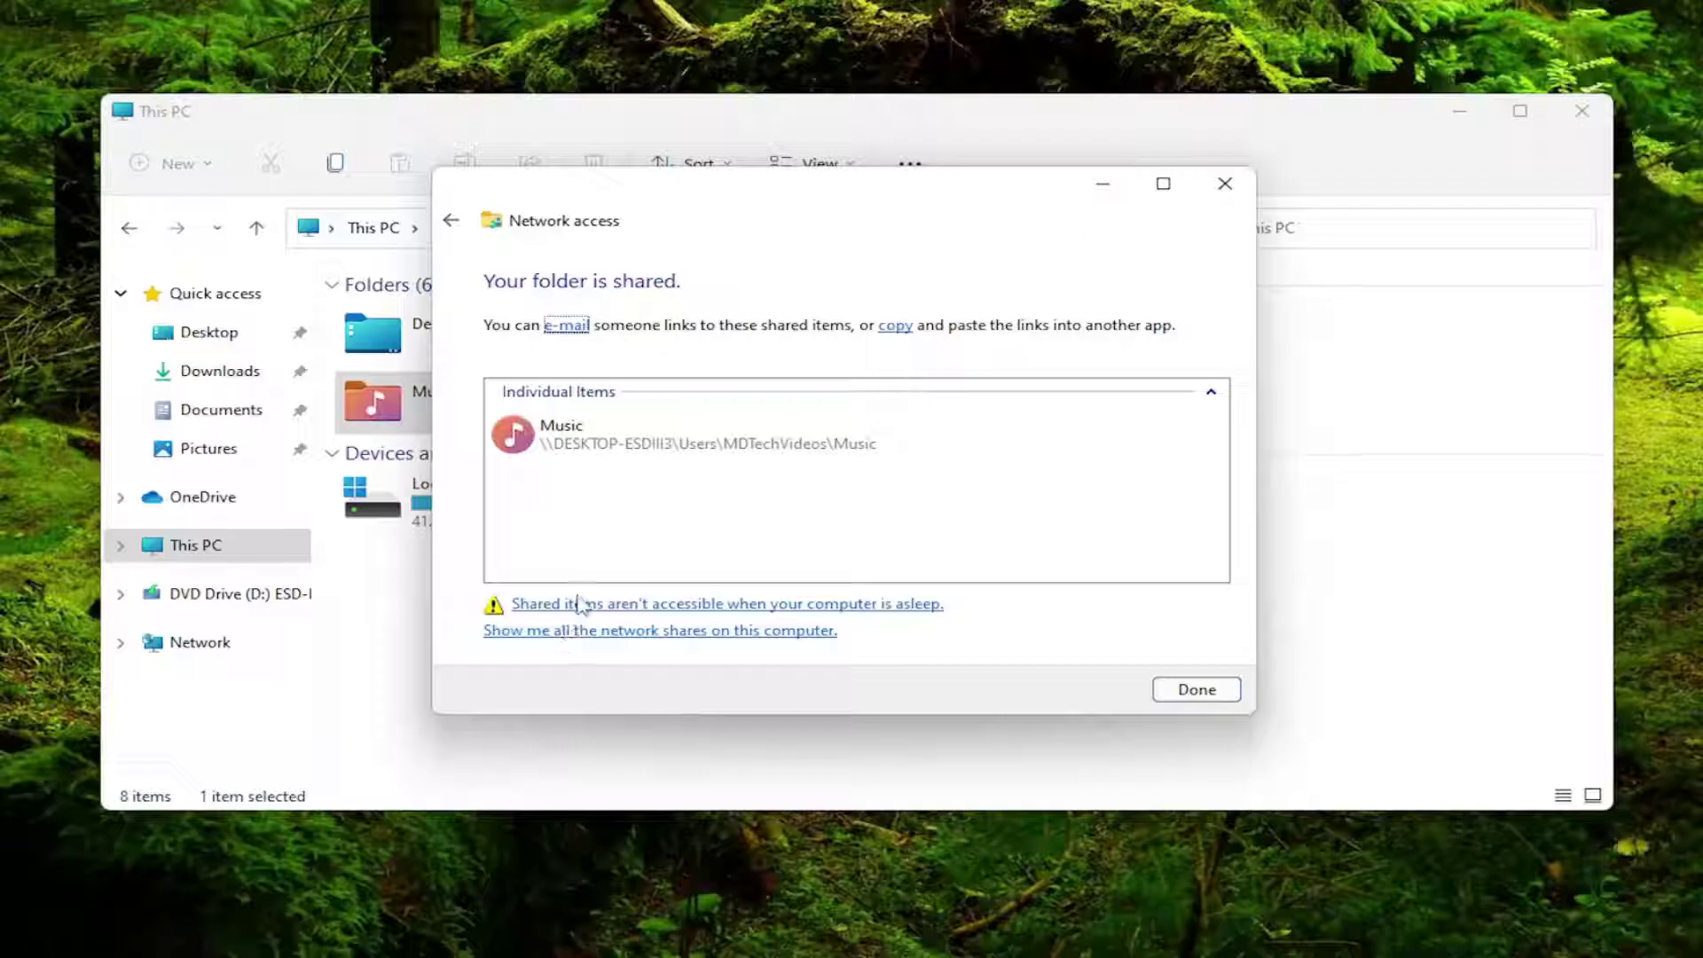
Set the Balanced plan's computer sleep to Never, save it, and close Power Options.
click(735, 610)
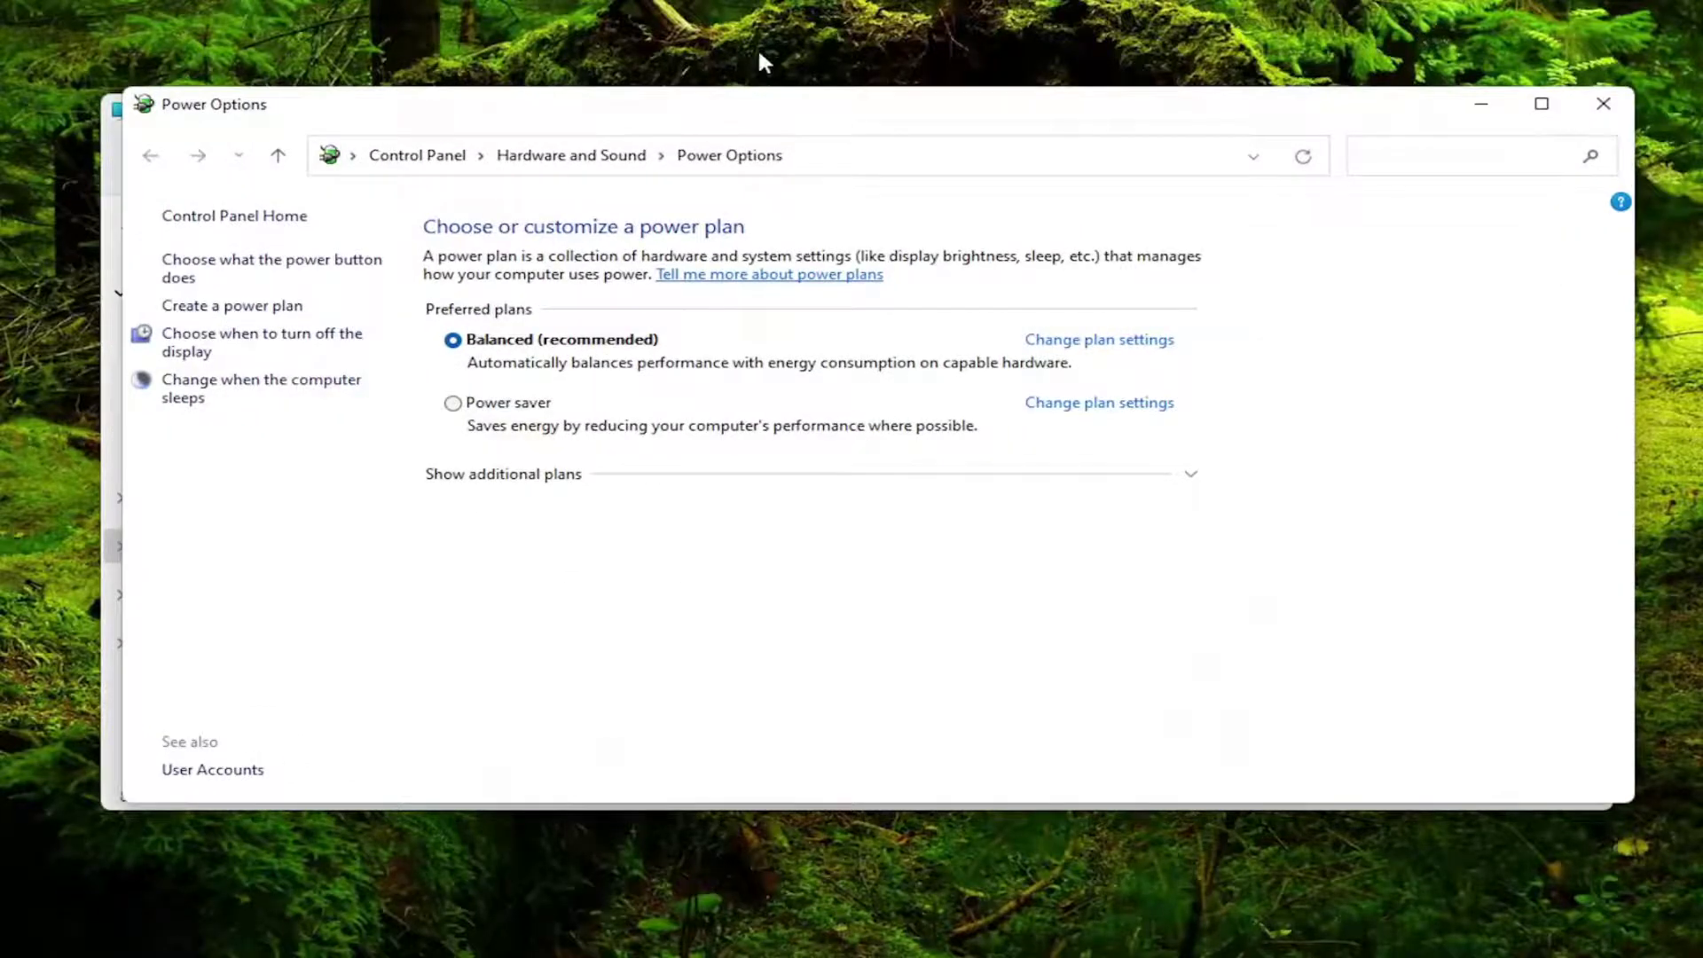
drag(761, 99, 787, 767)
drag(657, 783, 650, 151)
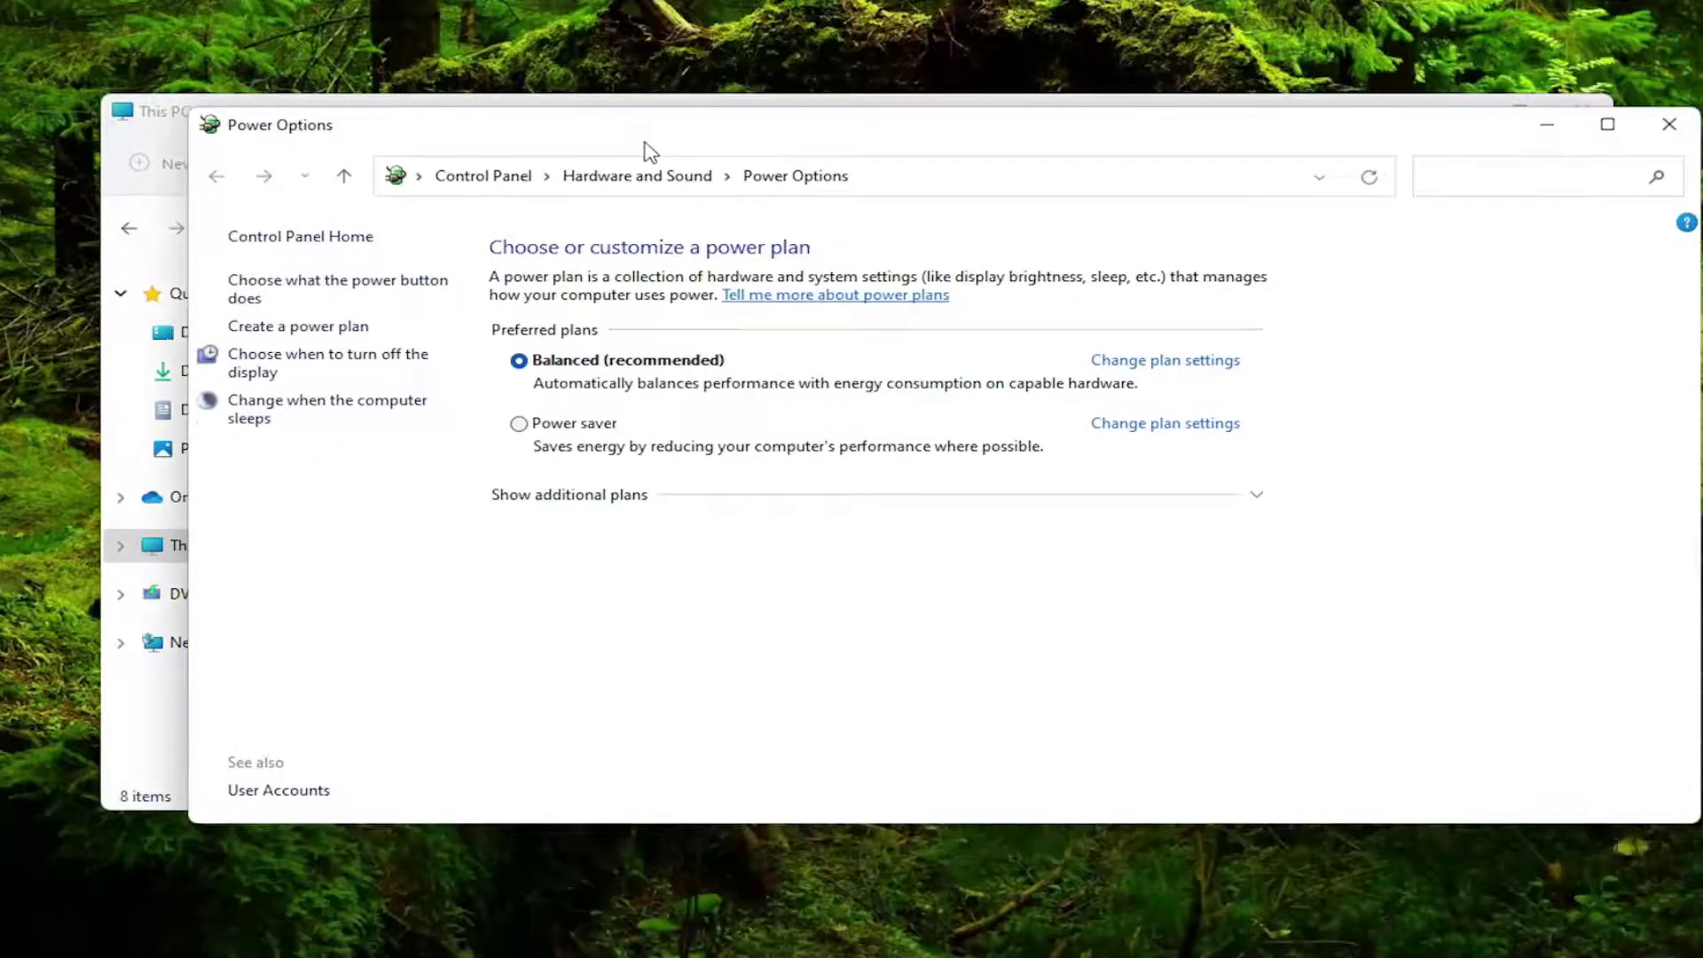
click(263, 420)
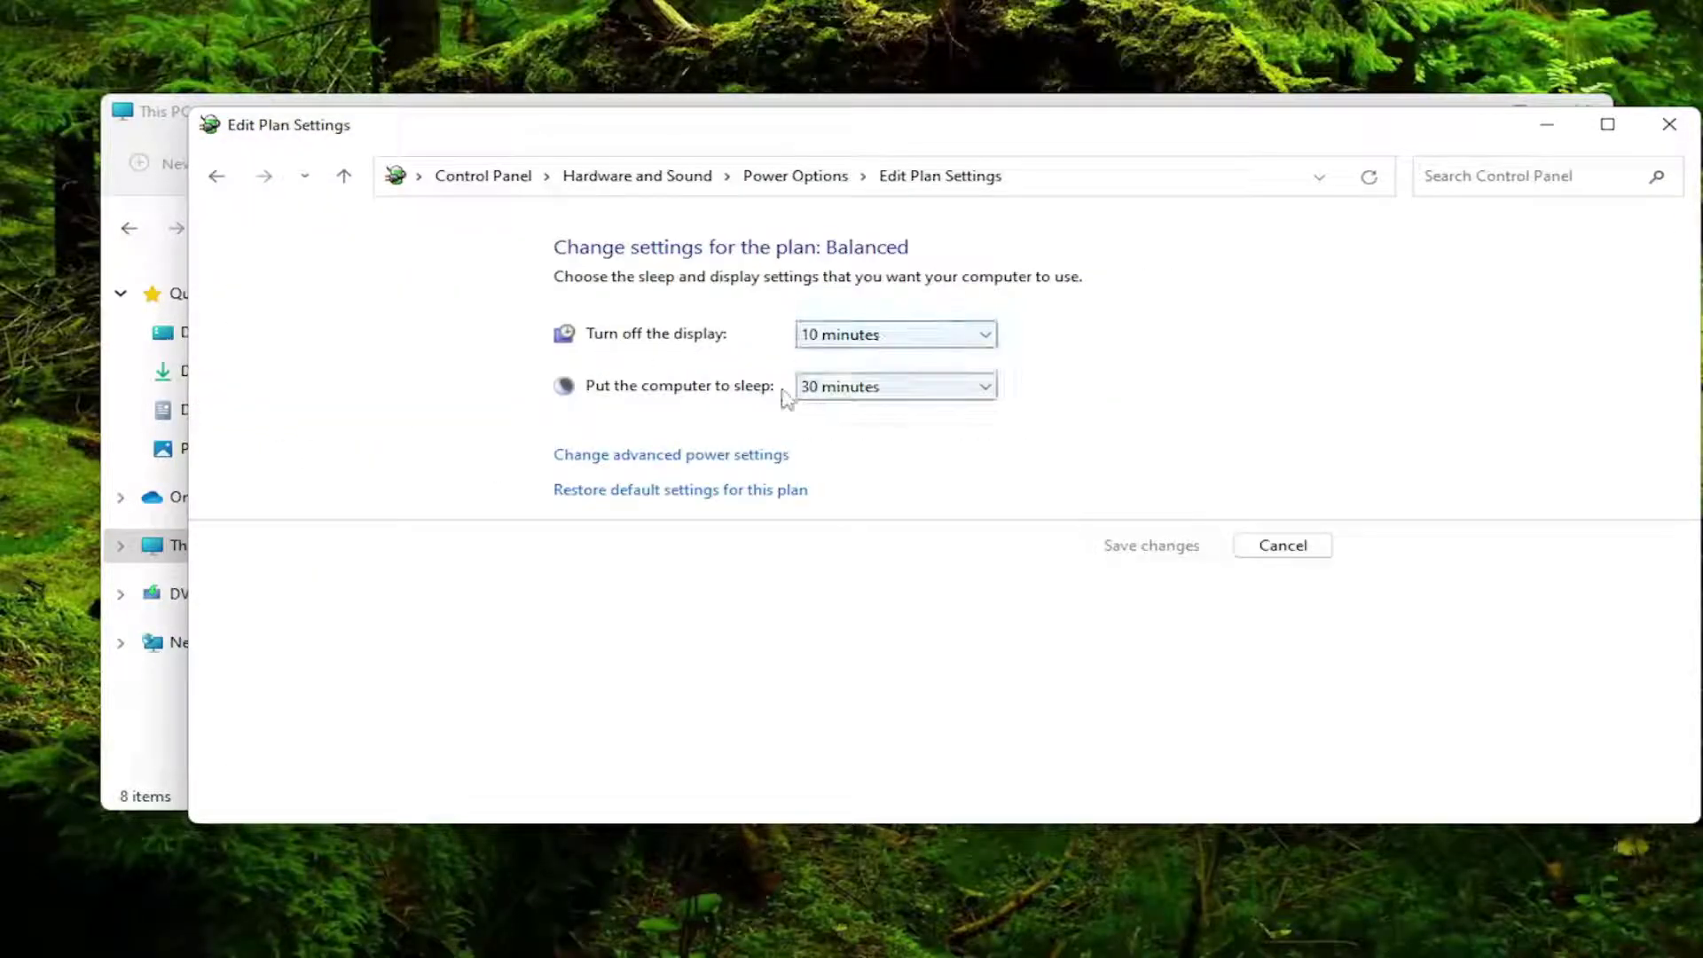
click(956, 396)
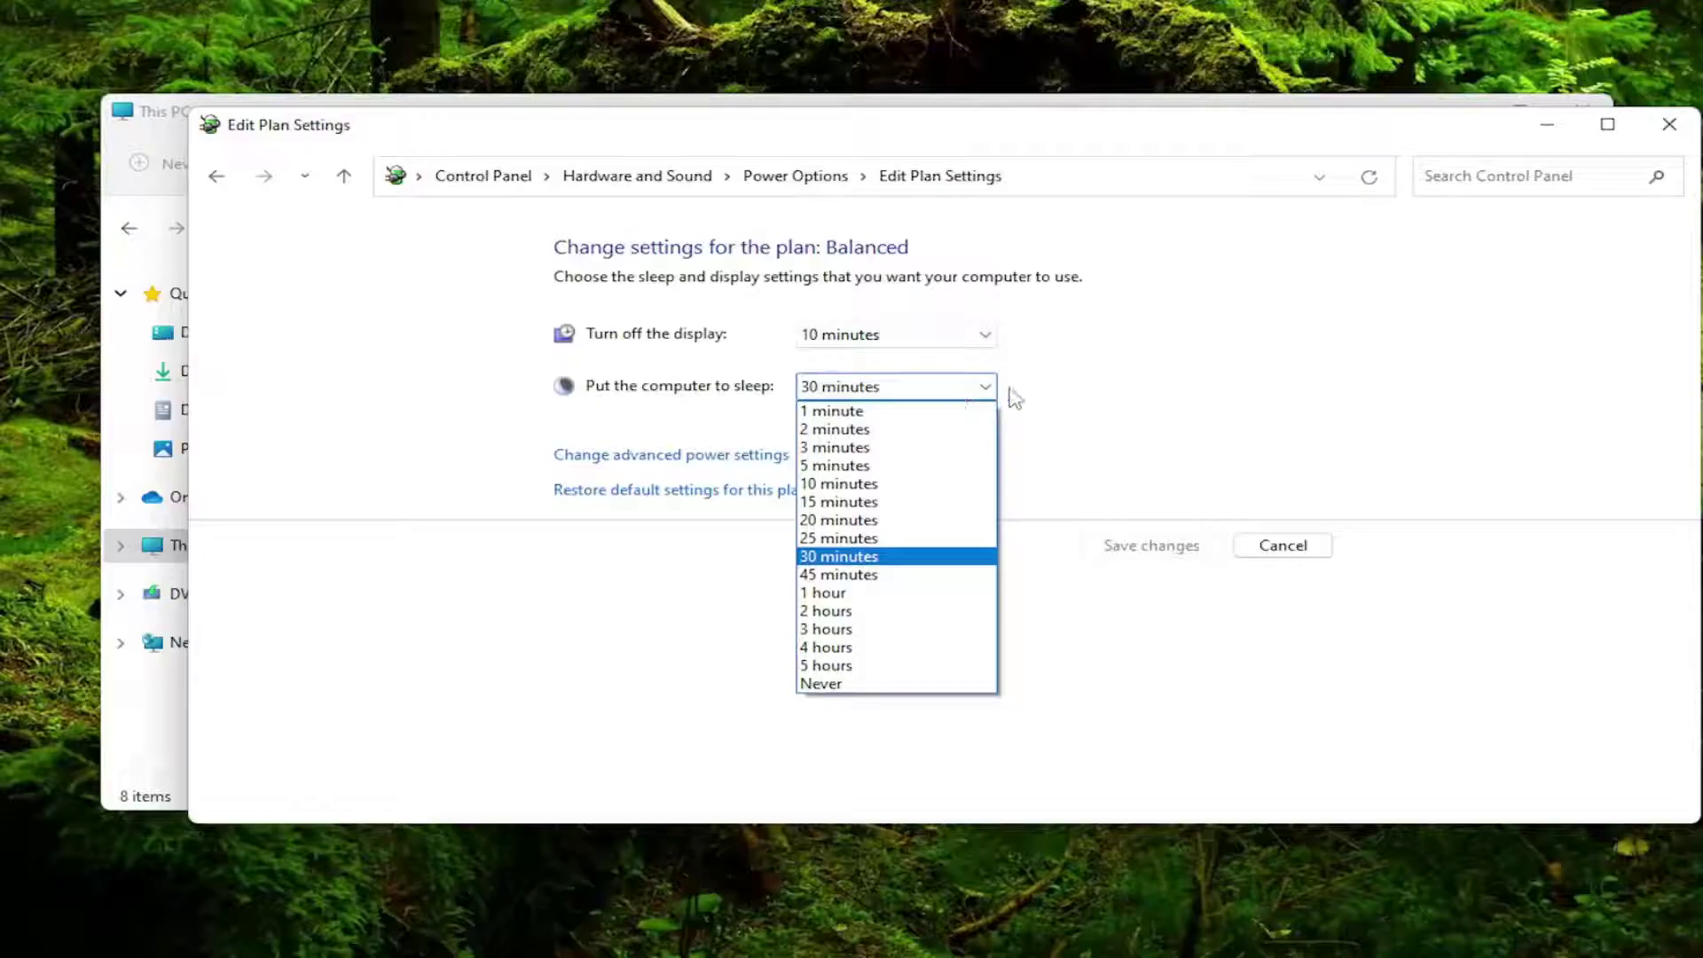
click(850, 684)
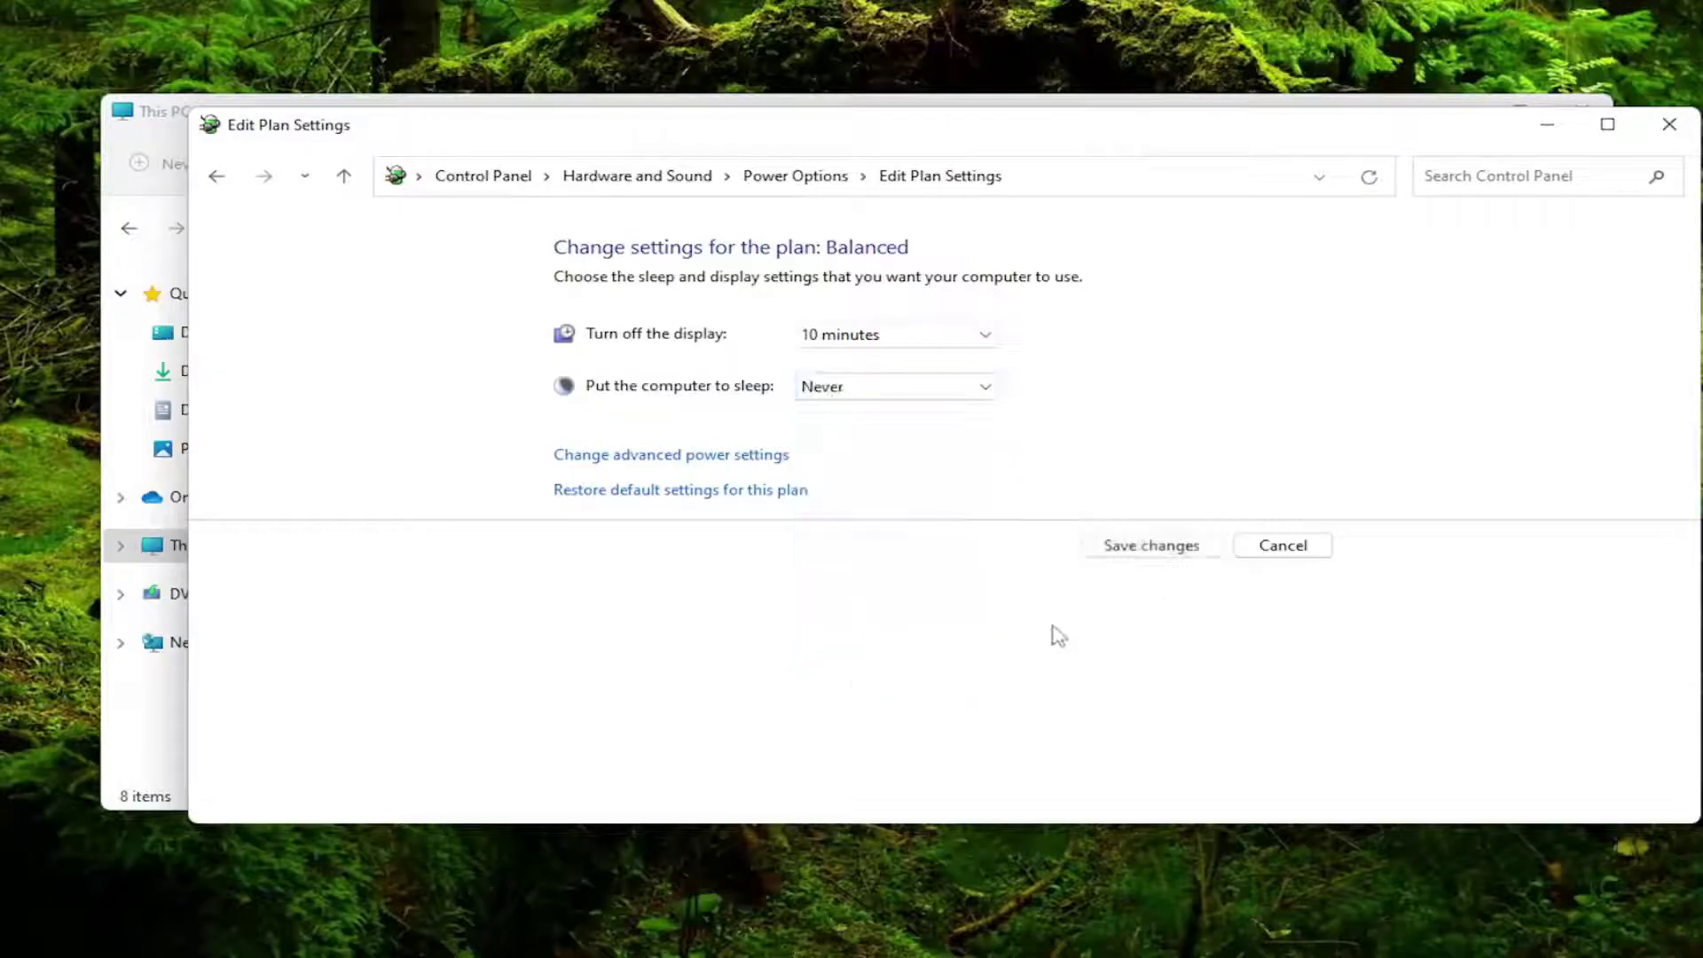
click(1152, 547)
click(1668, 125)
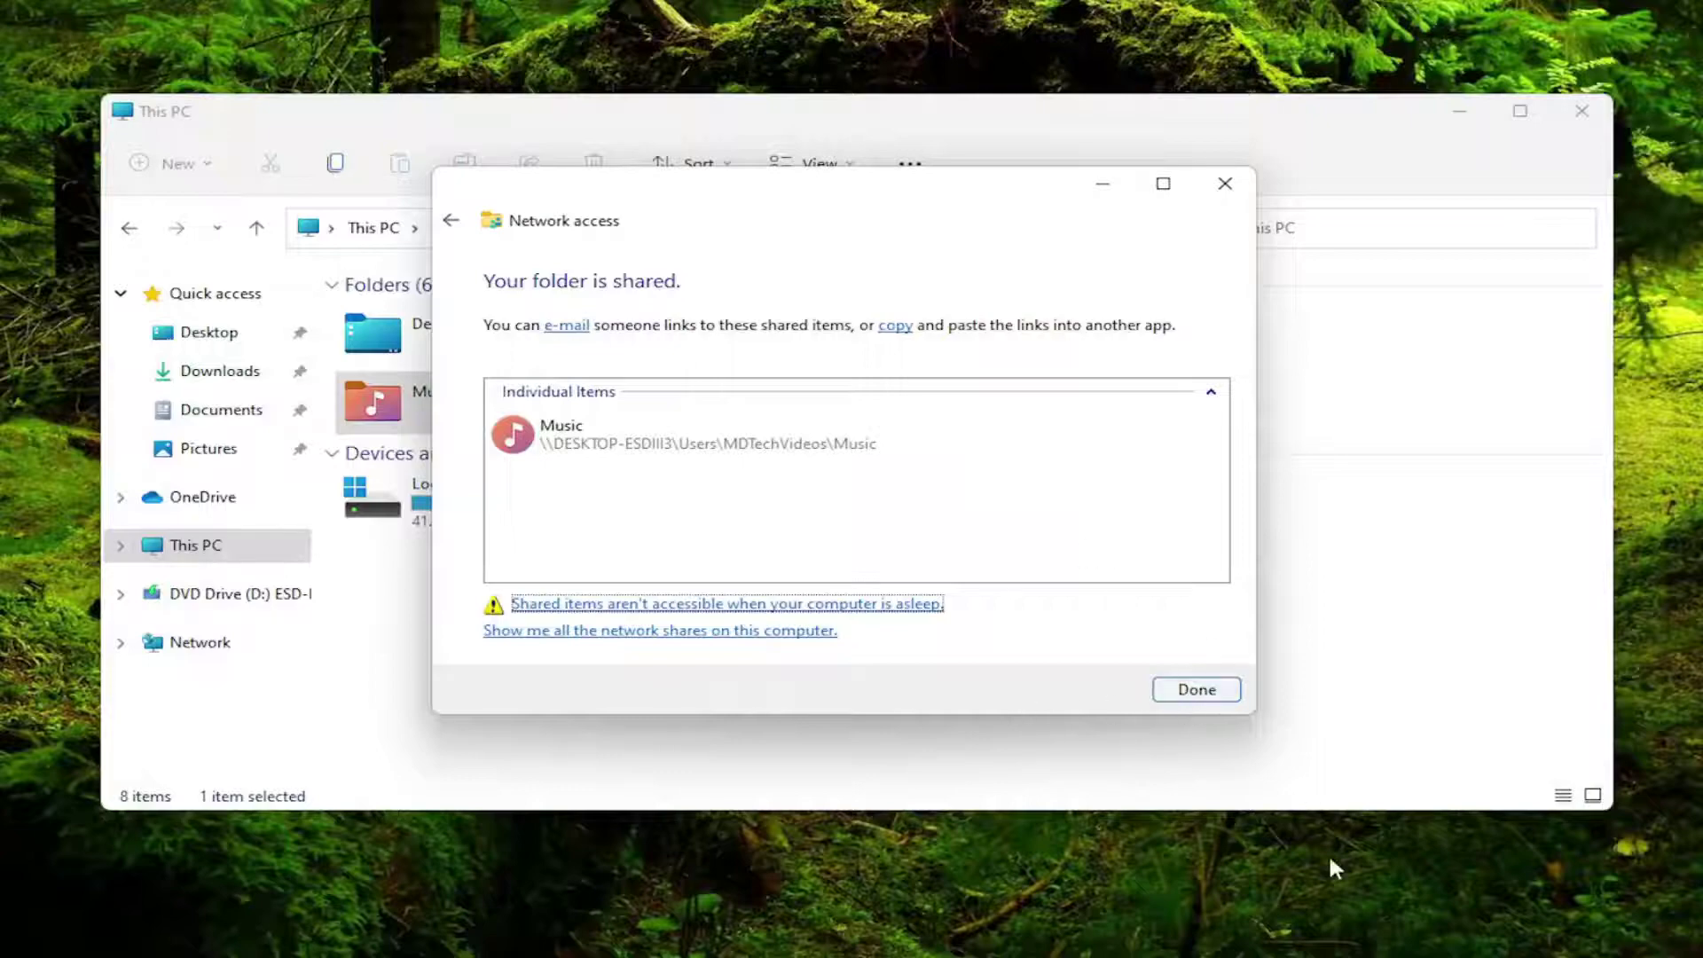
Dismiss the Music folder sharing confirmation with Done and close the This PC window.
click(1233, 695)
click(1581, 111)
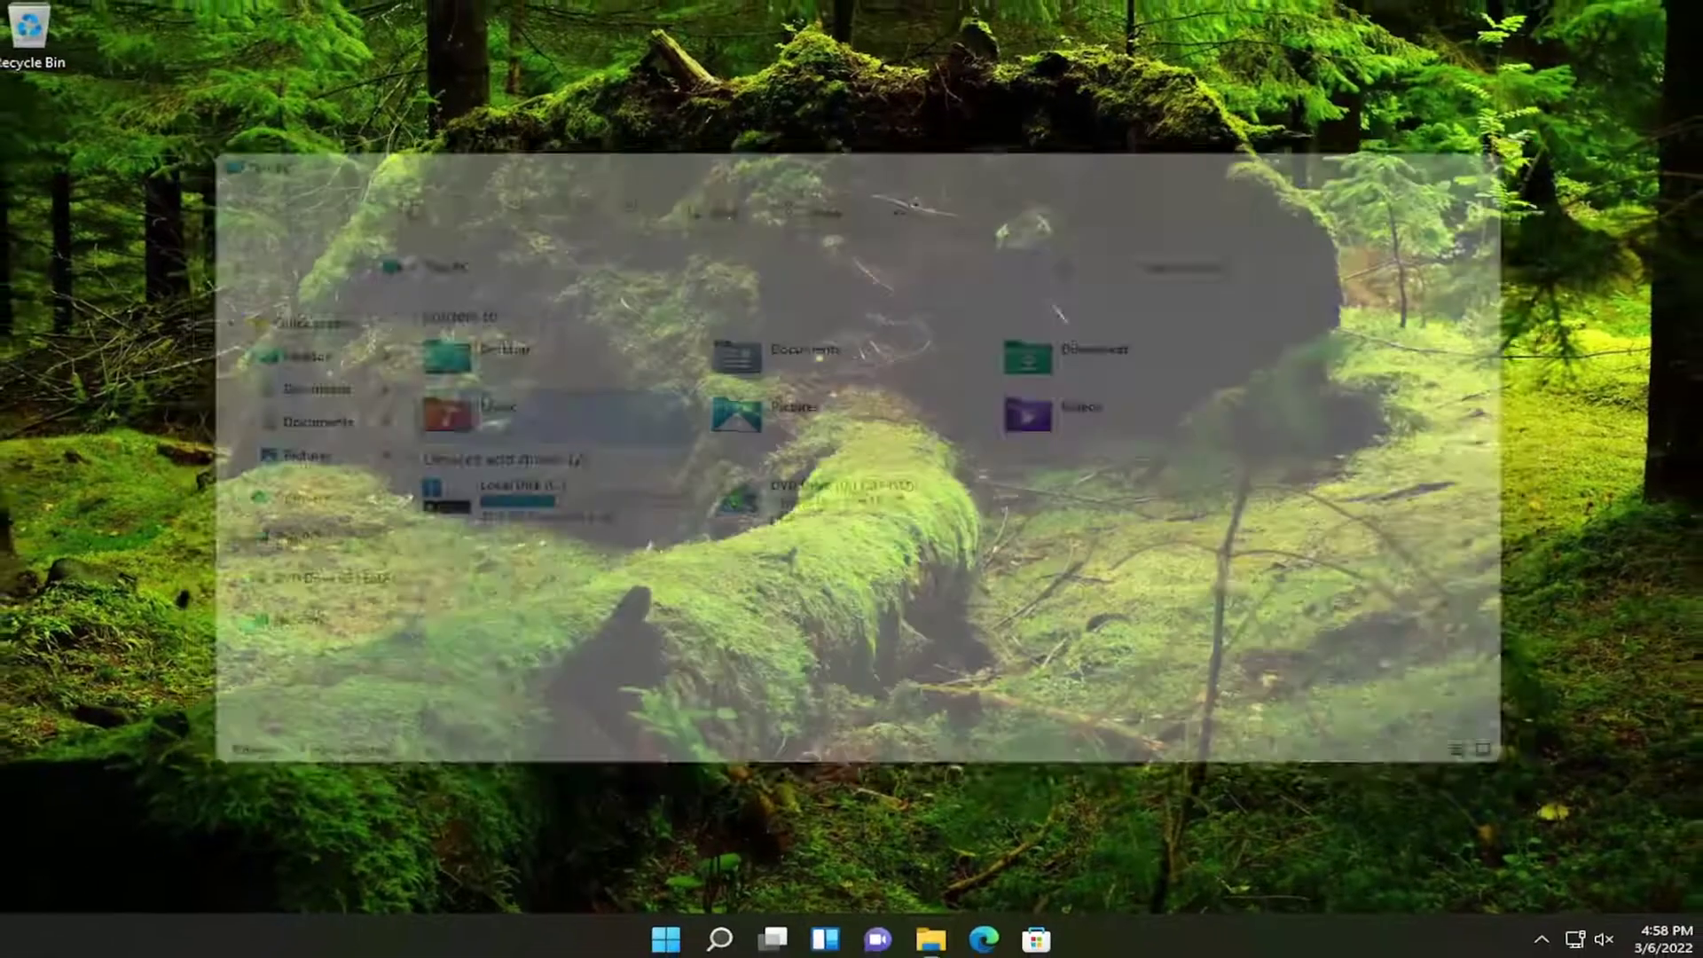